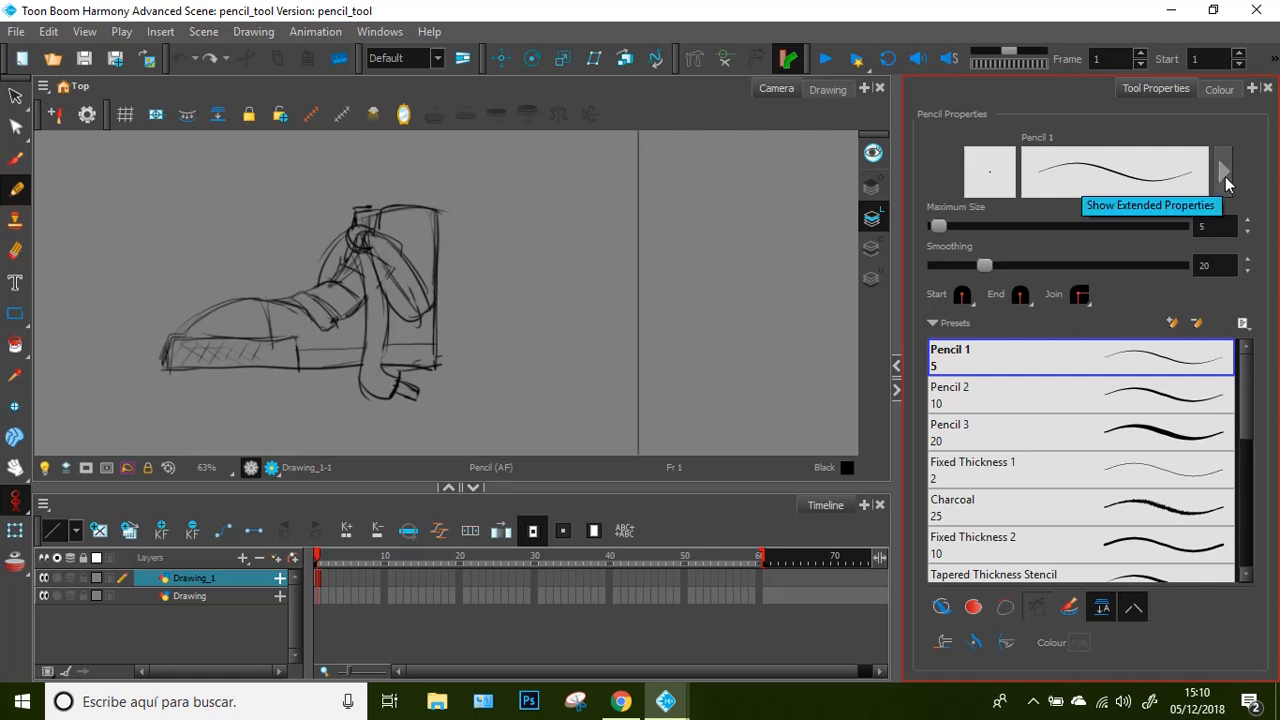
# Show the extended properties of the Pencil 1 preset with an empty canvas area ready for test strokes
pyautogui.click(1222, 178)
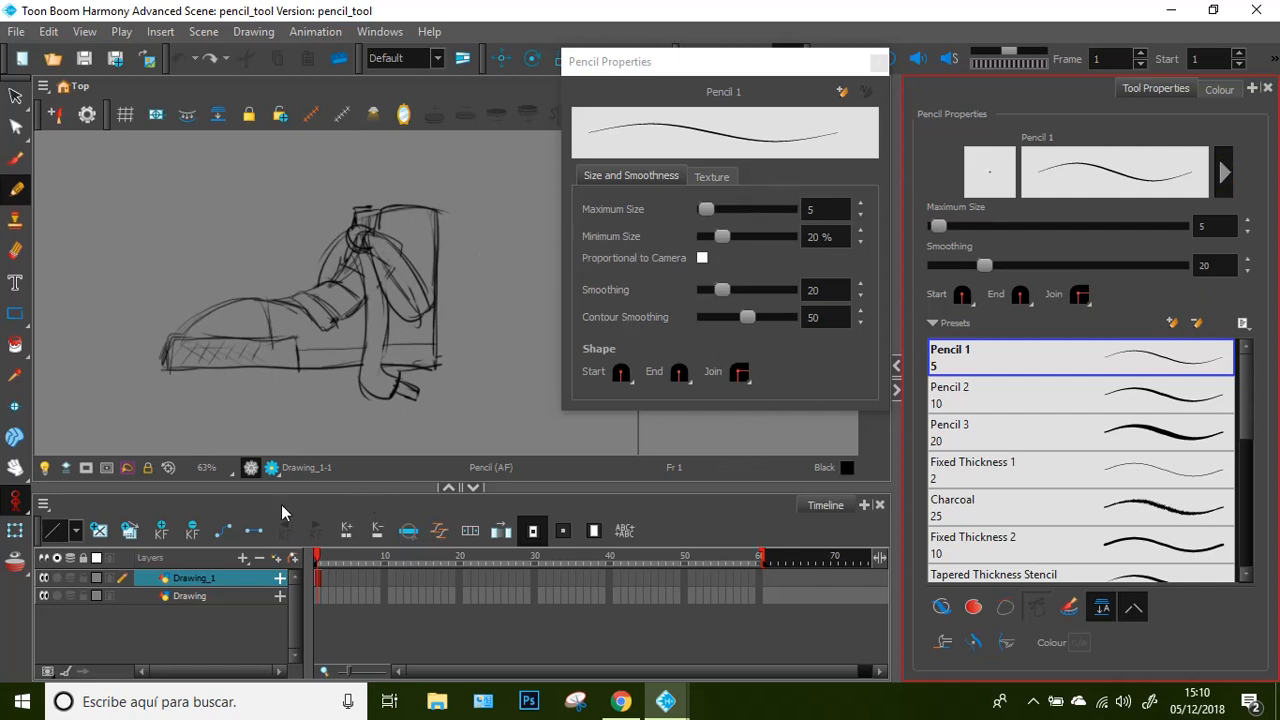
pyautogui.click(15, 467)
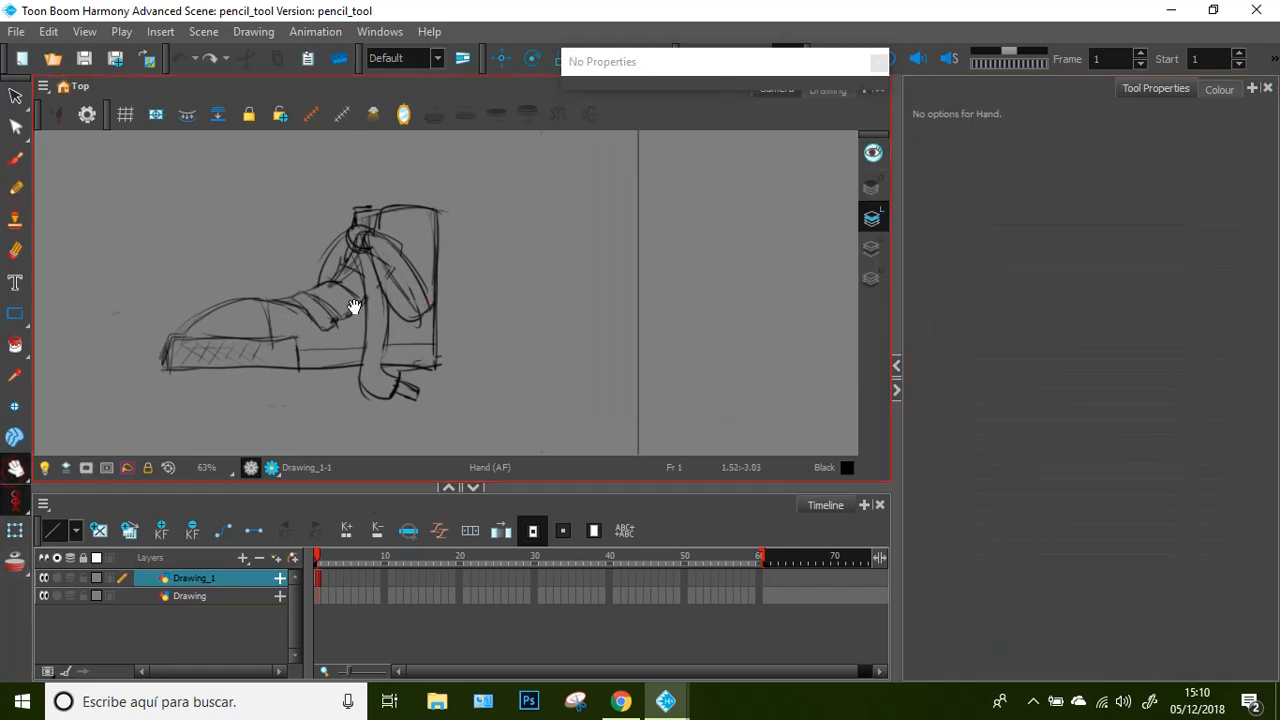
pyautogui.moveTo(354, 306); pyautogui.dragTo(69, 294)
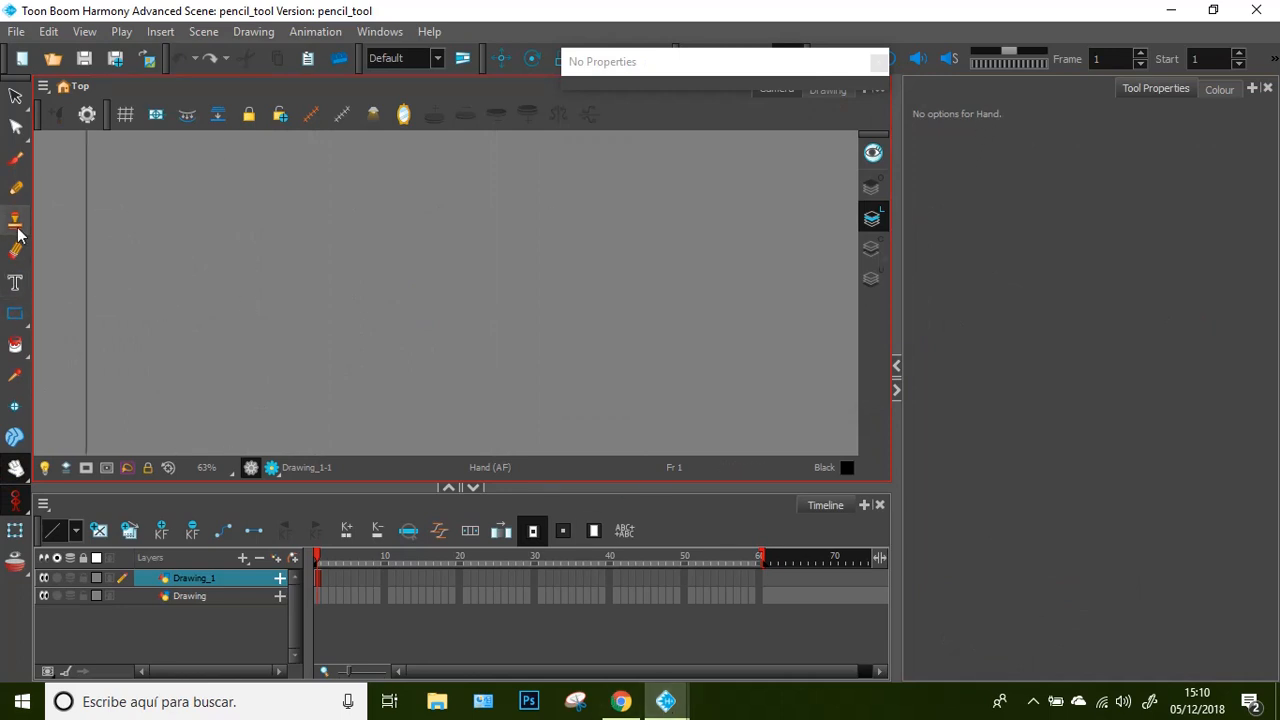
pyautogui.click(15, 188)
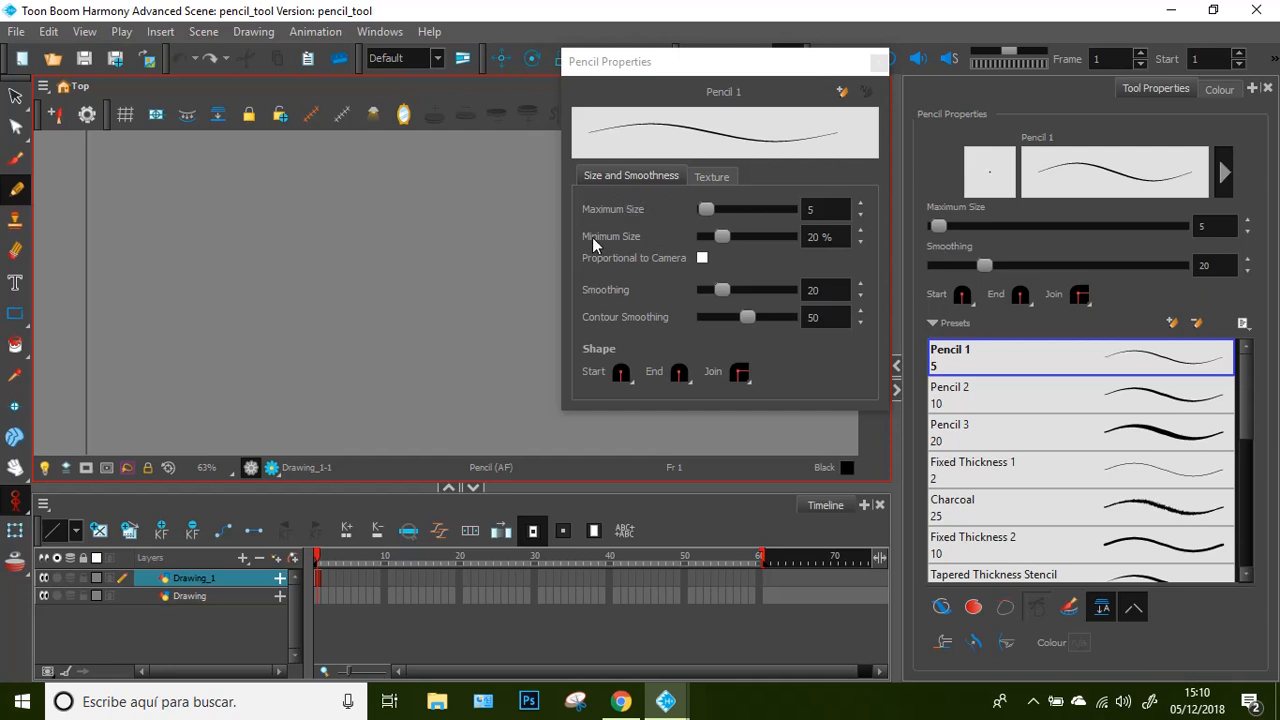
# Draw test squiggles with the pencil at maximum sizes 22 and 105.6, using a minimum size of 7.7%
pyautogui.moveTo(706, 209)
pyautogui.mouseDown()
pyautogui.moveTo(742, 209)
pyautogui.moveTo(723, 209)
pyautogui.mouseUp()
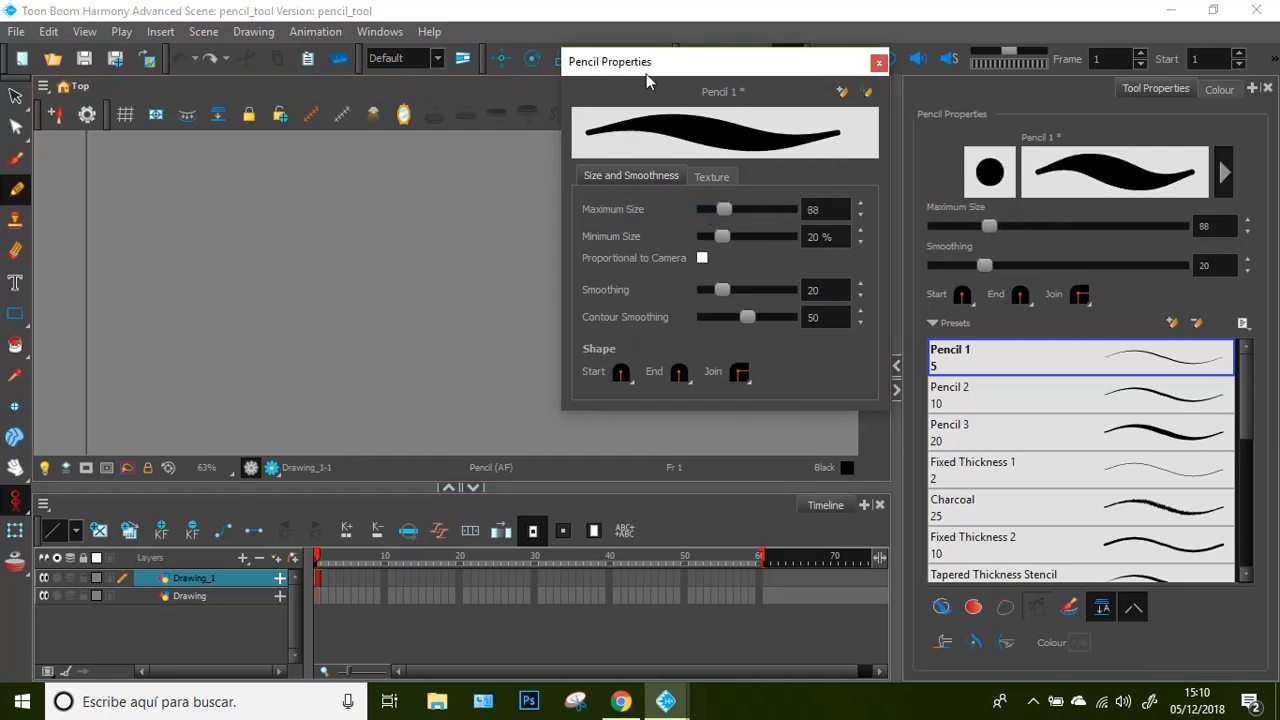
pyautogui.moveTo(721, 243); pyautogui.dragTo(709, 249)
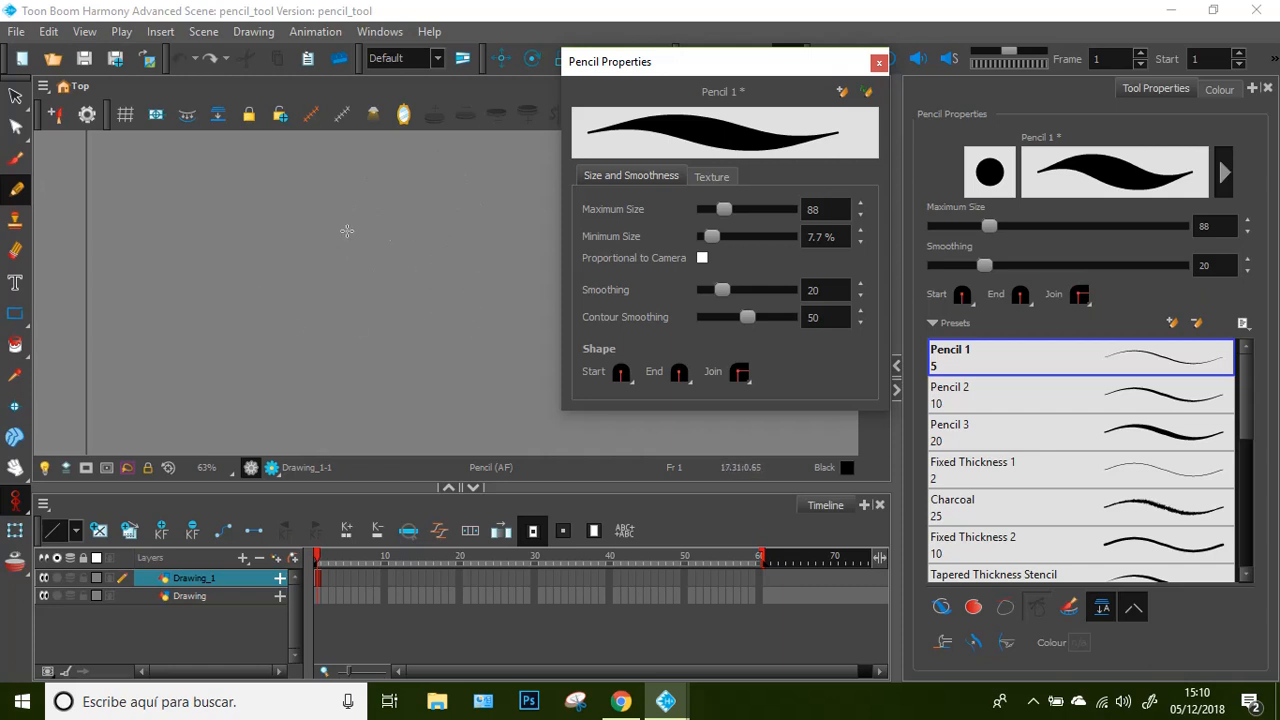
pyautogui.moveTo(722, 213); pyautogui.dragTo(709, 206)
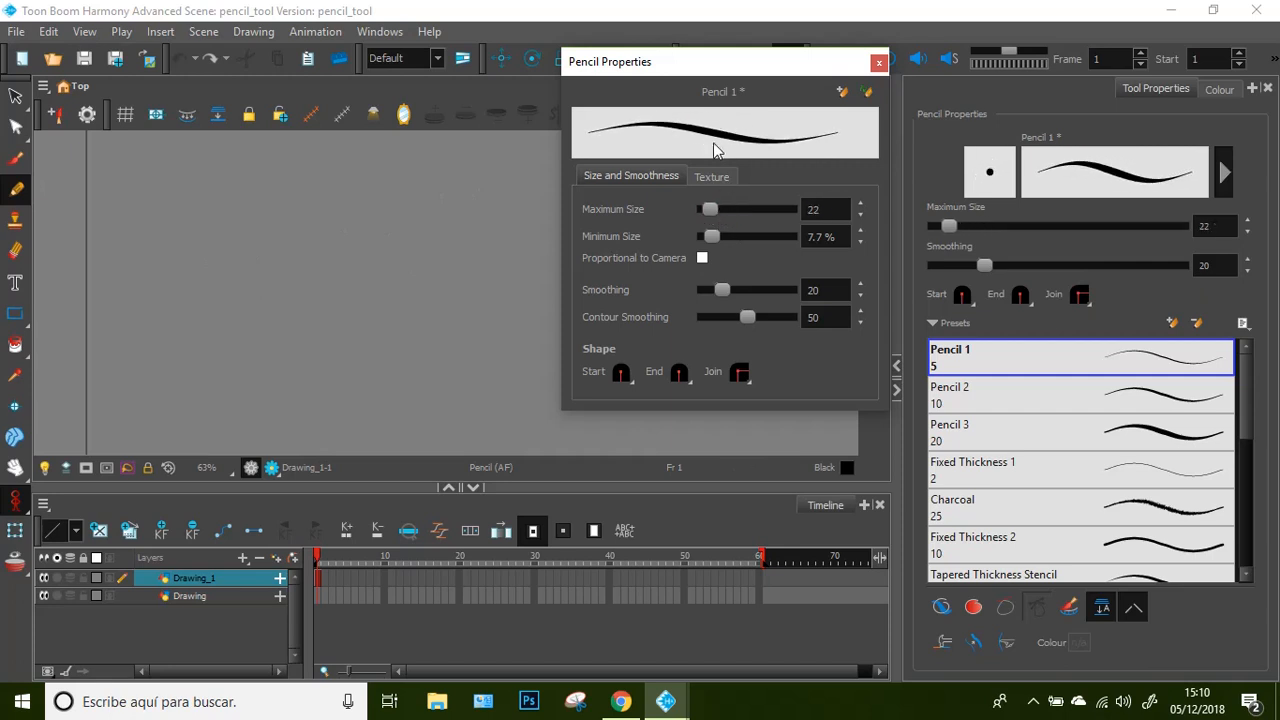
pyautogui.moveTo(290, 170)
pyautogui.mouseDown()
pyautogui.moveTo(268, 209)
pyautogui.moveTo(330, 227)
pyautogui.moveTo(285, 280)
pyautogui.moveTo(324, 279)
pyautogui.moveTo(314, 302)
pyautogui.moveTo(275, 316)
pyautogui.mouseUp()
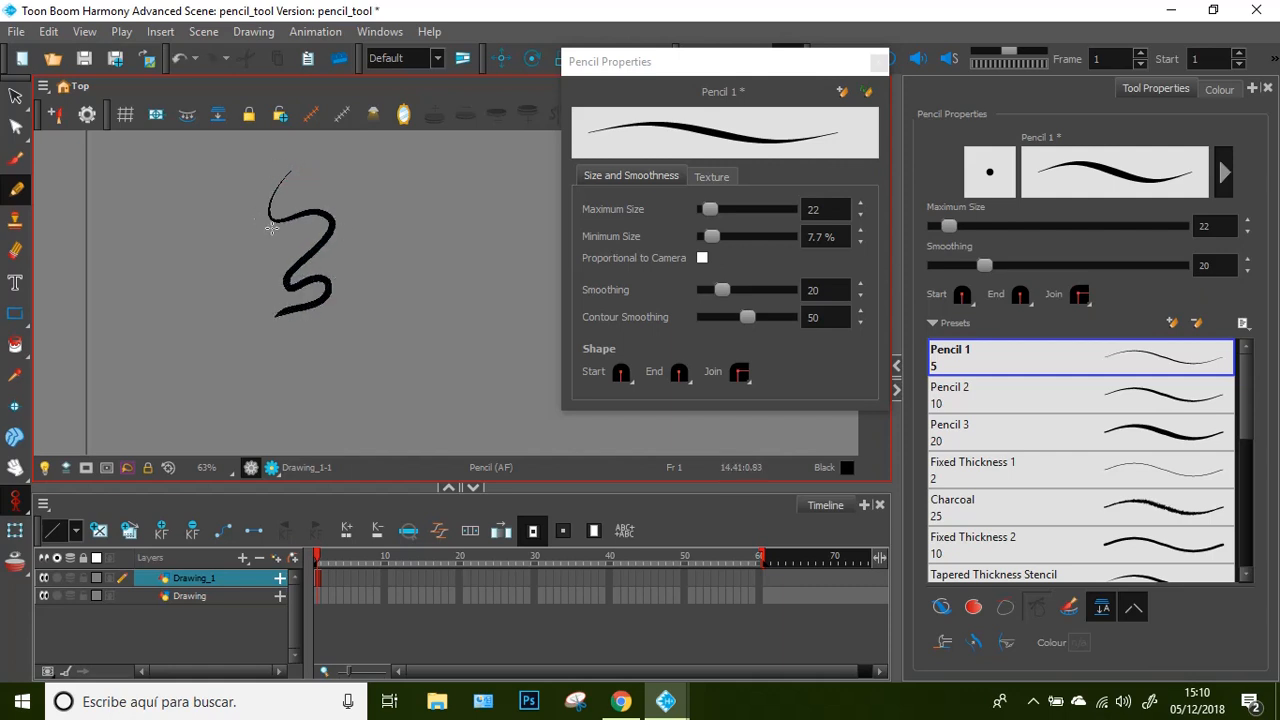
pyautogui.moveTo(713, 209); pyautogui.dragTo(727, 209)
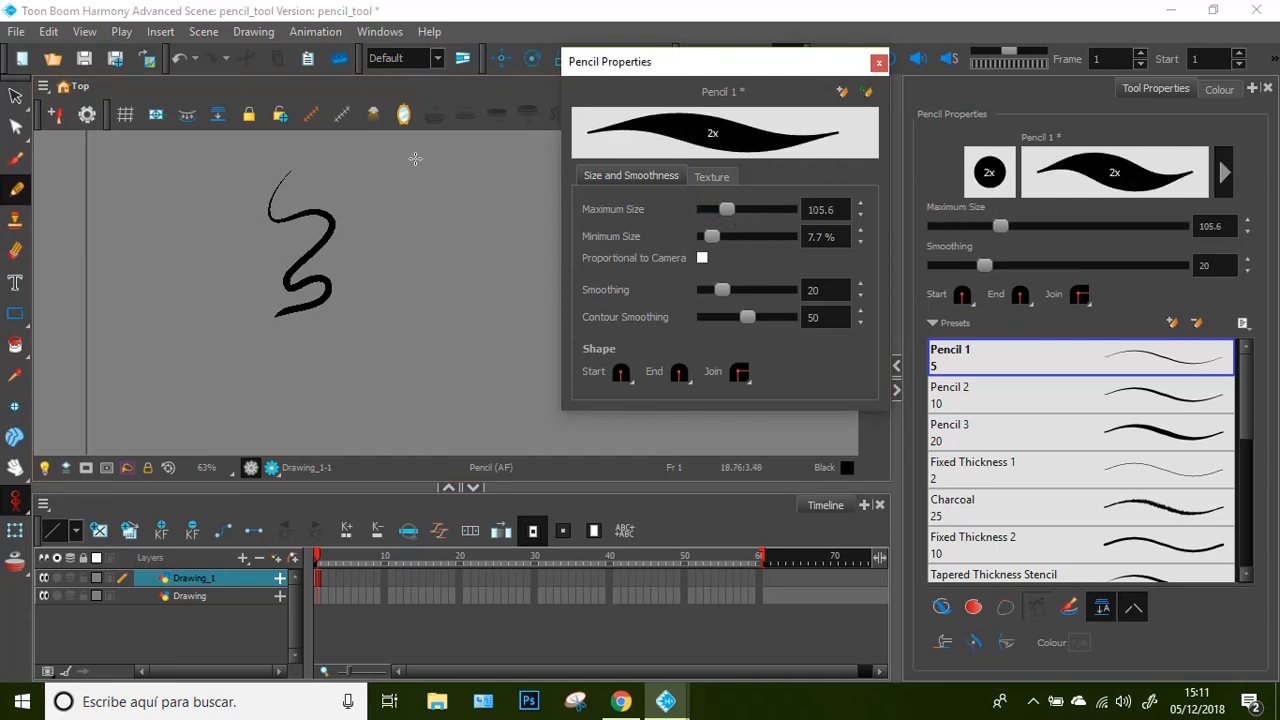
pyautogui.moveTo(416, 156)
pyautogui.mouseDown()
pyautogui.moveTo(397, 197)
pyautogui.moveTo(477, 217)
pyautogui.moveTo(470, 246)
pyautogui.moveTo(392, 287)
pyautogui.moveTo(425, 301)
pyautogui.moveTo(386, 352)
pyautogui.mouseUp()
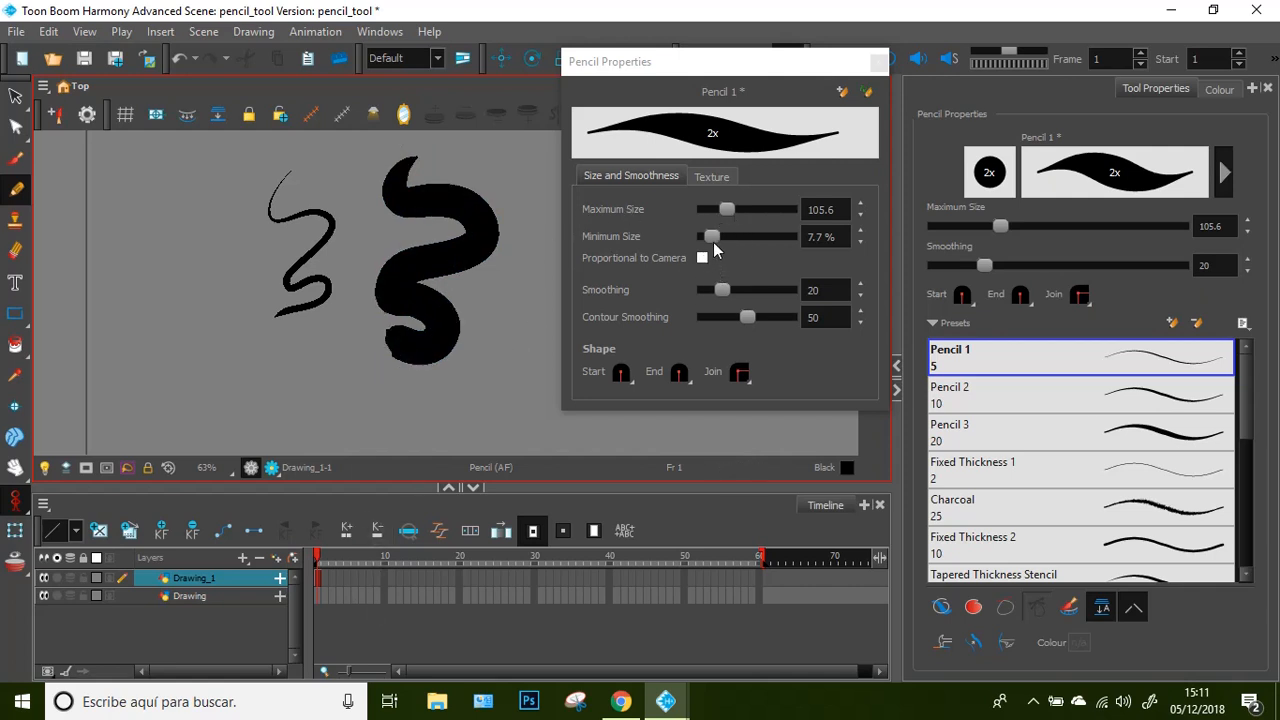
# Draw more test strokes with the pencil's minimum size at 0%, and another with it at 37.4%
pyautogui.moveTo(713, 244); pyautogui.dragTo(703, 241)
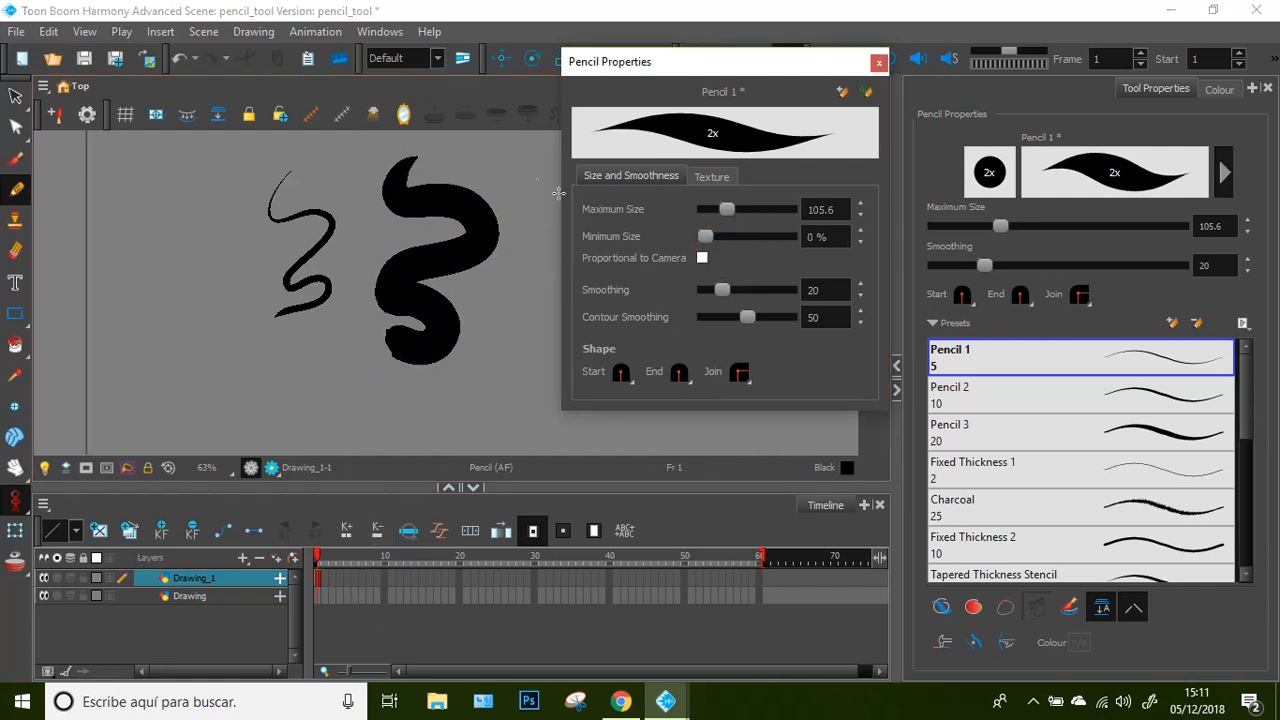
pyautogui.click(539, 152)
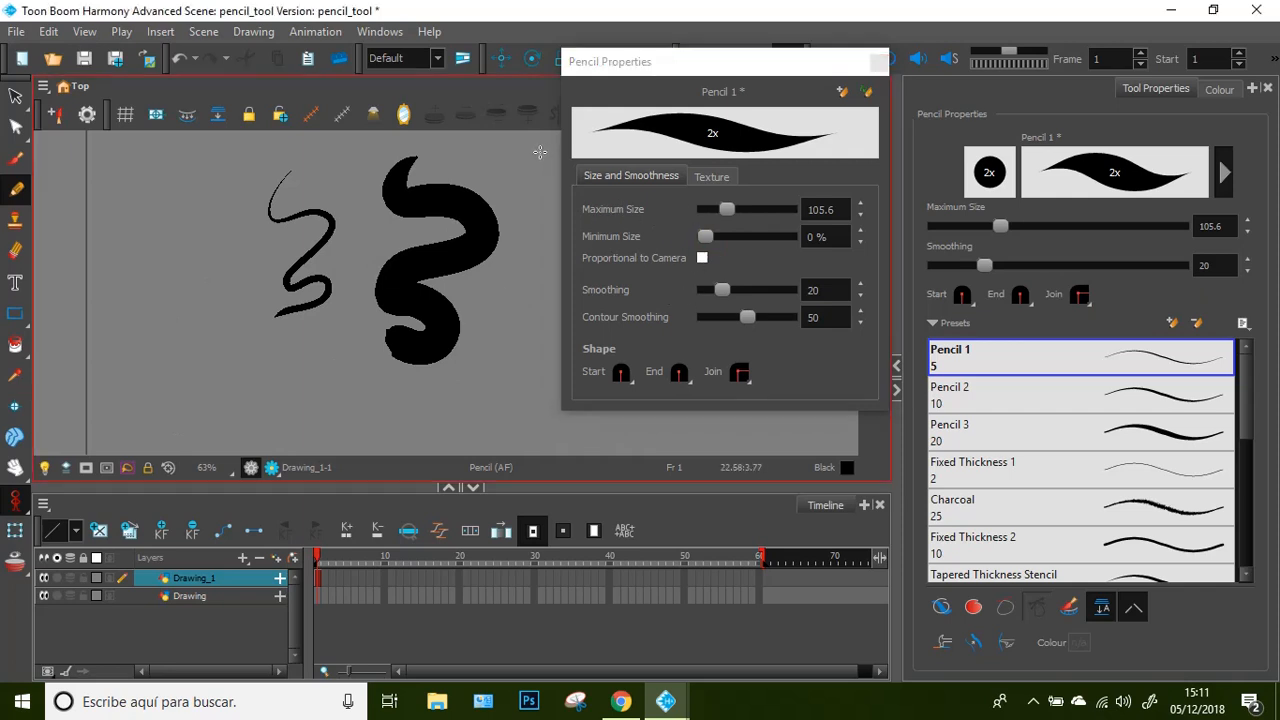
pyautogui.moveTo(539, 152)
pyautogui.mouseDown()
pyautogui.moveTo(520, 178)
pyautogui.moveTo(548, 210)
pyautogui.moveTo(550, 250)
pyautogui.moveTo(521, 275)
pyautogui.moveTo(528, 348)
pyautogui.moveTo(496, 362)
pyautogui.moveTo(490, 350)
pyautogui.mouseUp()
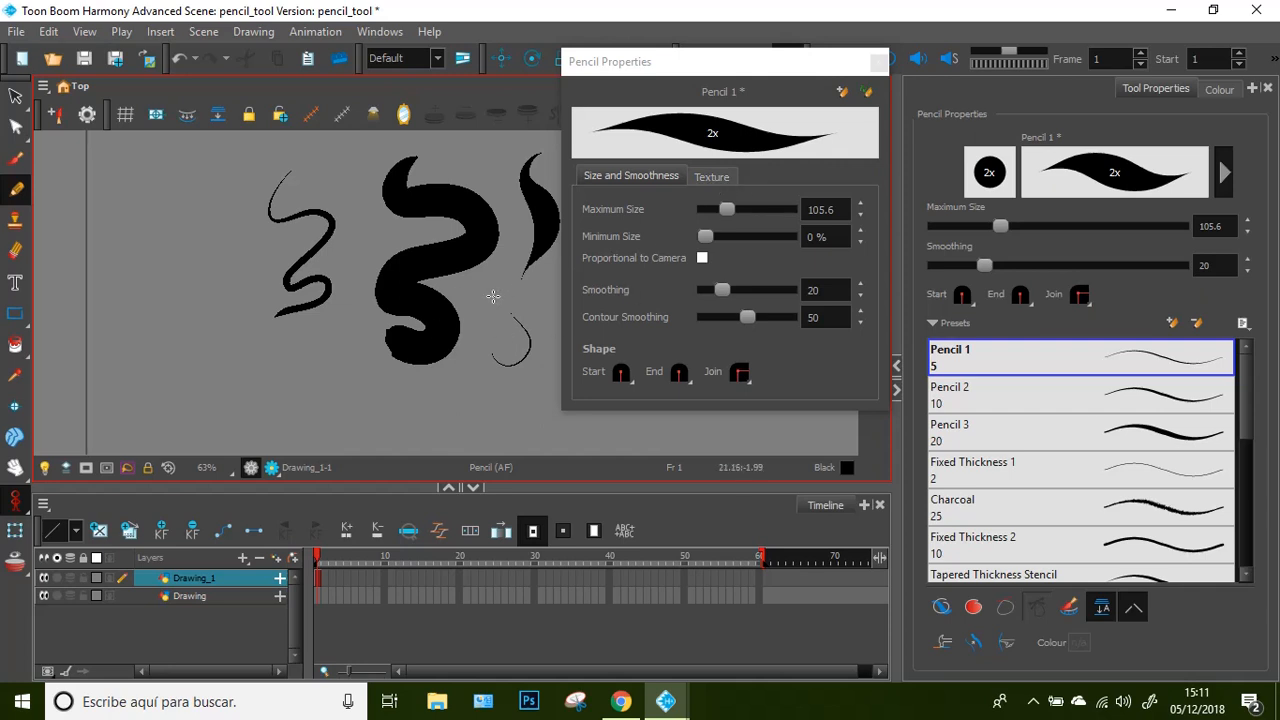
pyautogui.moveTo(492, 296); pyautogui.dragTo(528, 398)
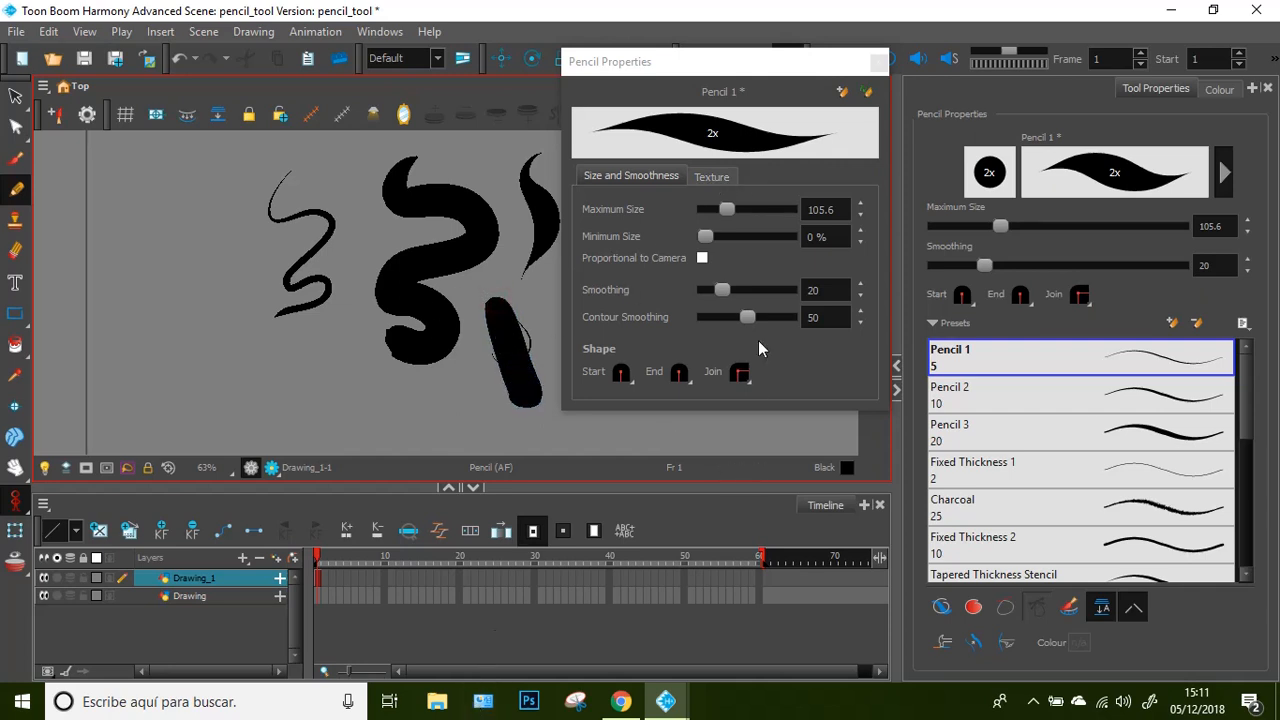
pyautogui.moveTo(704, 240); pyautogui.dragTo(736, 242)
pyautogui.moveTo(233, 163)
pyautogui.mouseDown()
pyautogui.moveTo(252, 234)
pyautogui.moveTo(217, 298)
pyautogui.moveTo(258, 383)
pyautogui.mouseUp()
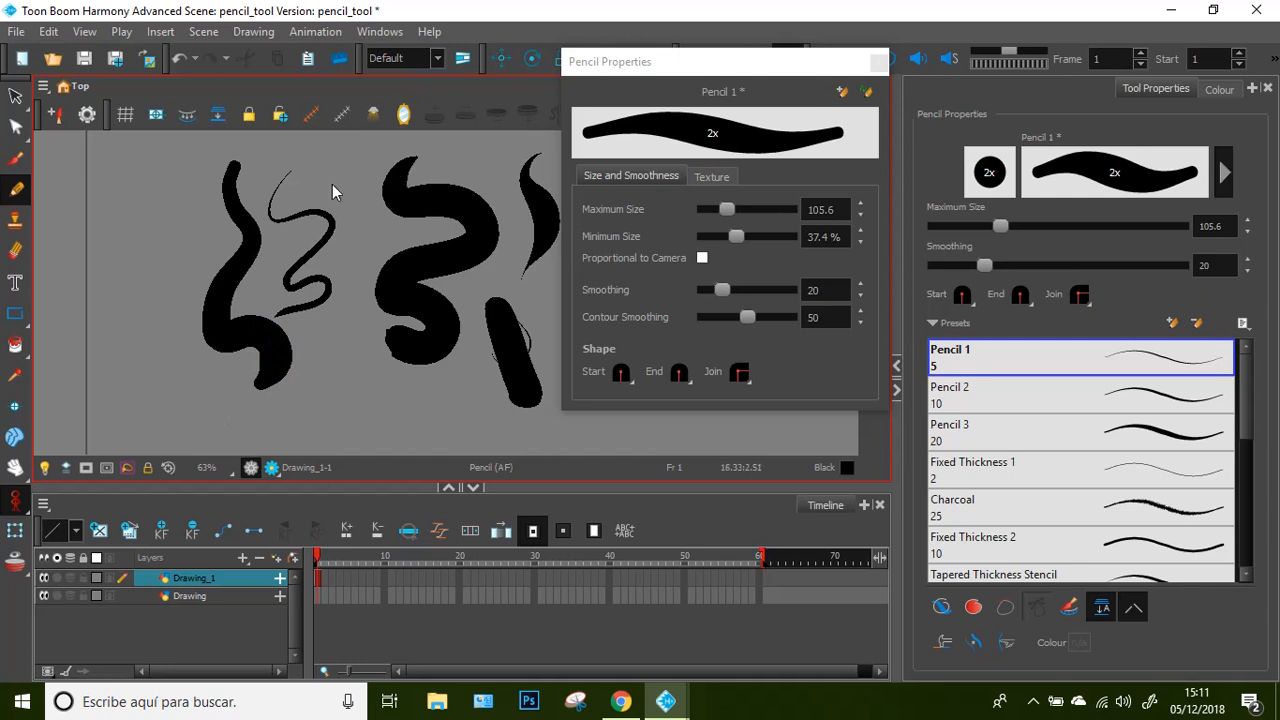
# Undo all the test strokes and keep the Pencil tool active
pyautogui.hotkey('alt', 's')
pyautogui.hotkey('ctrl', 'z')
pyautogui.hotkey('ctrl', 'z')
pyautogui.hotkey('ctrl', 'z')
pyautogui.hotkey('ctrl', 'z')
pyautogui.hotkey('ctrl', 'z')
pyautogui.hotkey('ctrl', 'z')
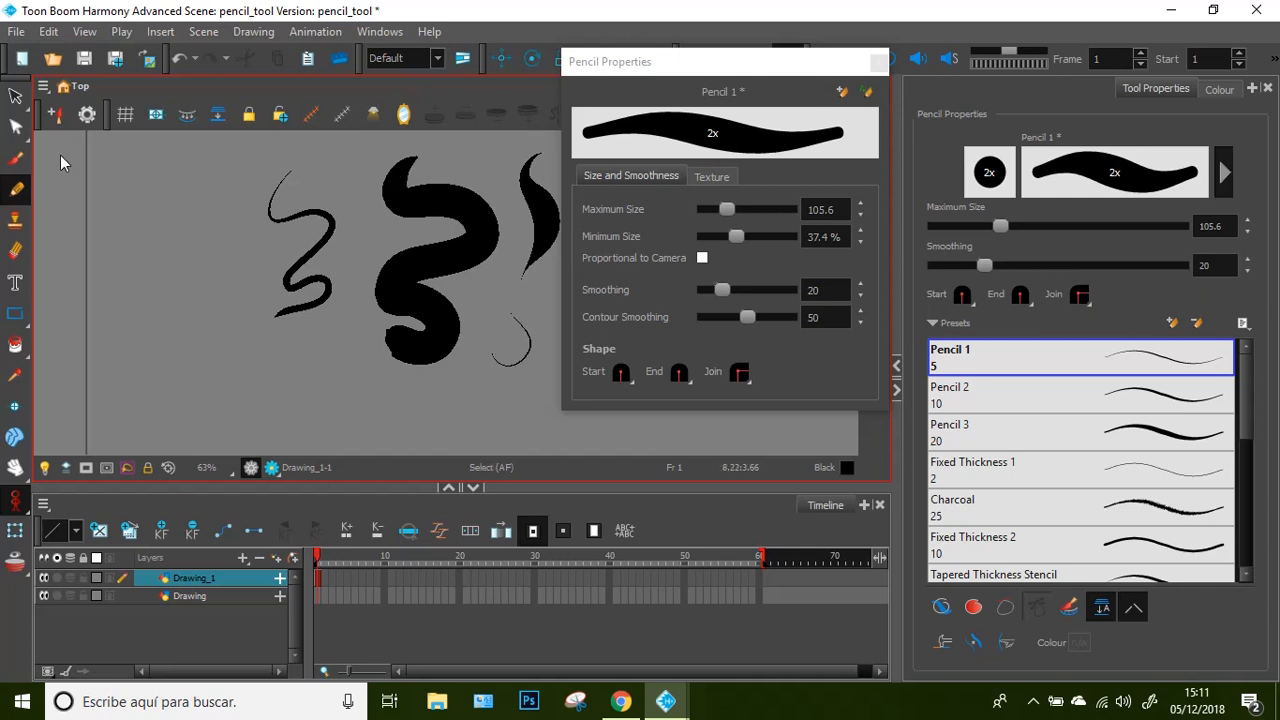
pyautogui.hotkey('ctrl', 'z')
pyautogui.hotkey('alt', '/')
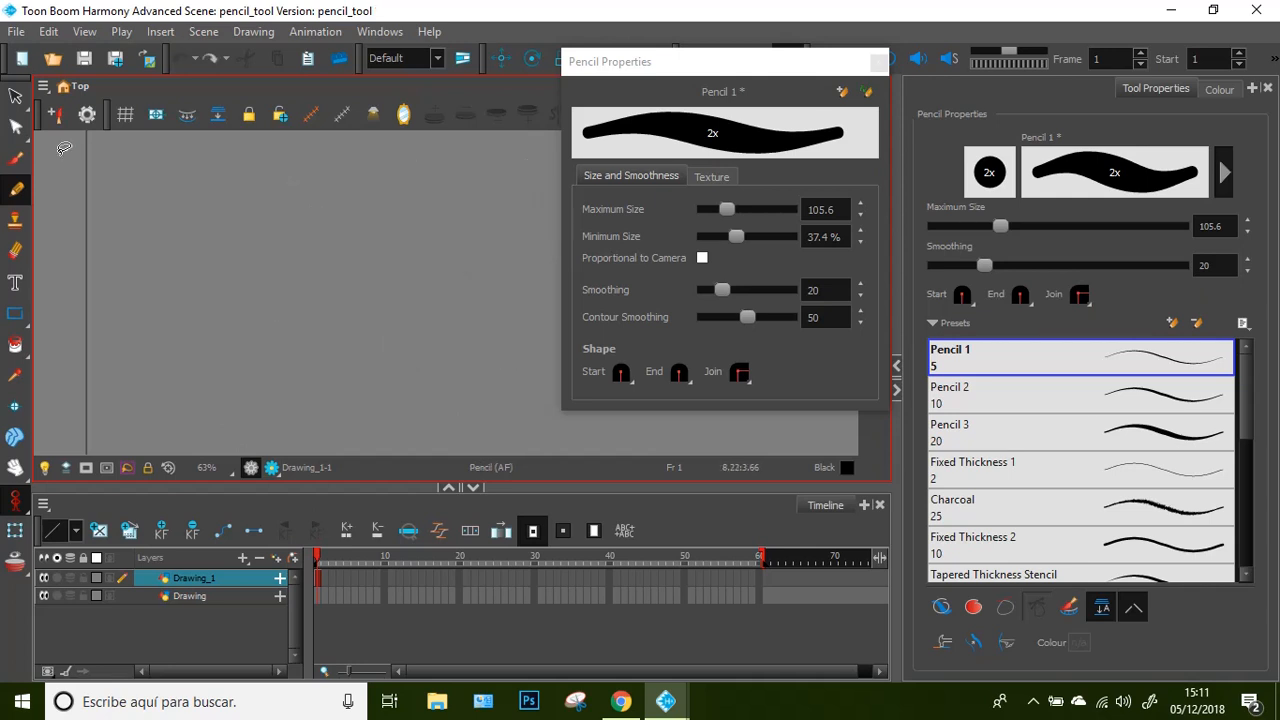
# Enable Proportional to Camera for the pencil and bring the boot sketch into view
pyautogui.click(701, 258)
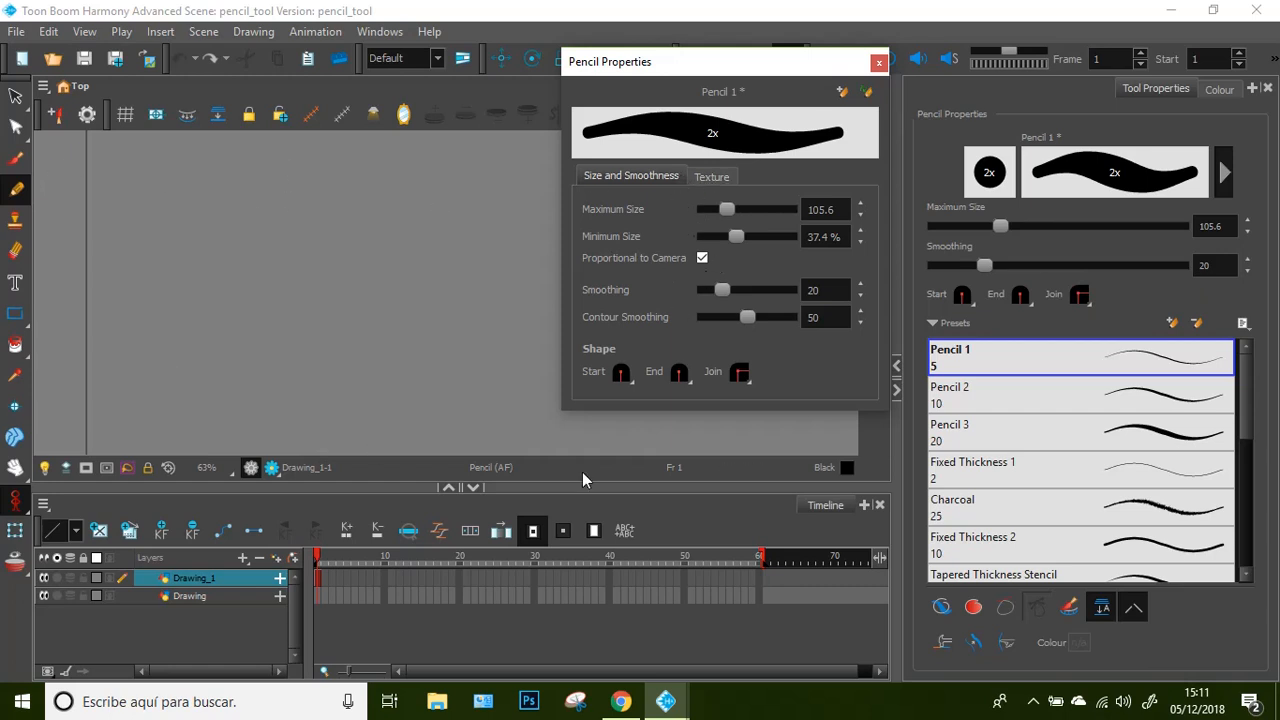
pyautogui.scroll(-4, 126, 297)
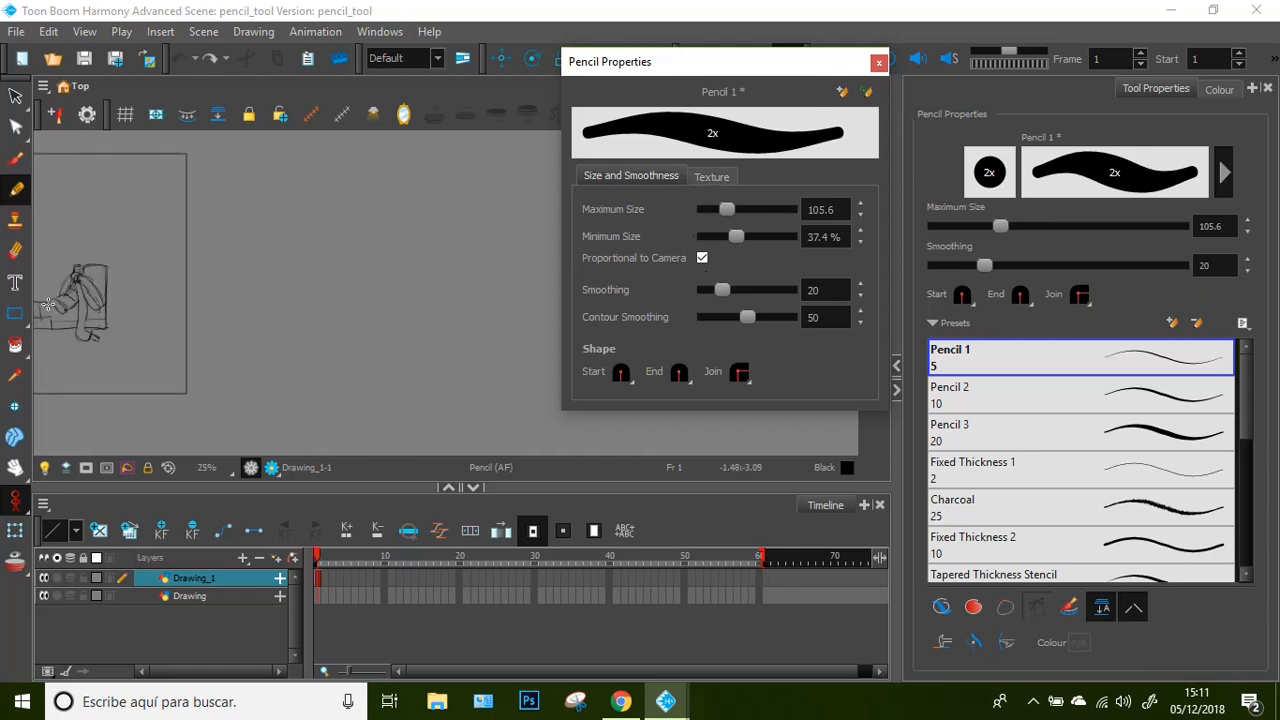
pyautogui.scroll(3, 47, 302)
pyautogui.scroll(-2, 60, 298)
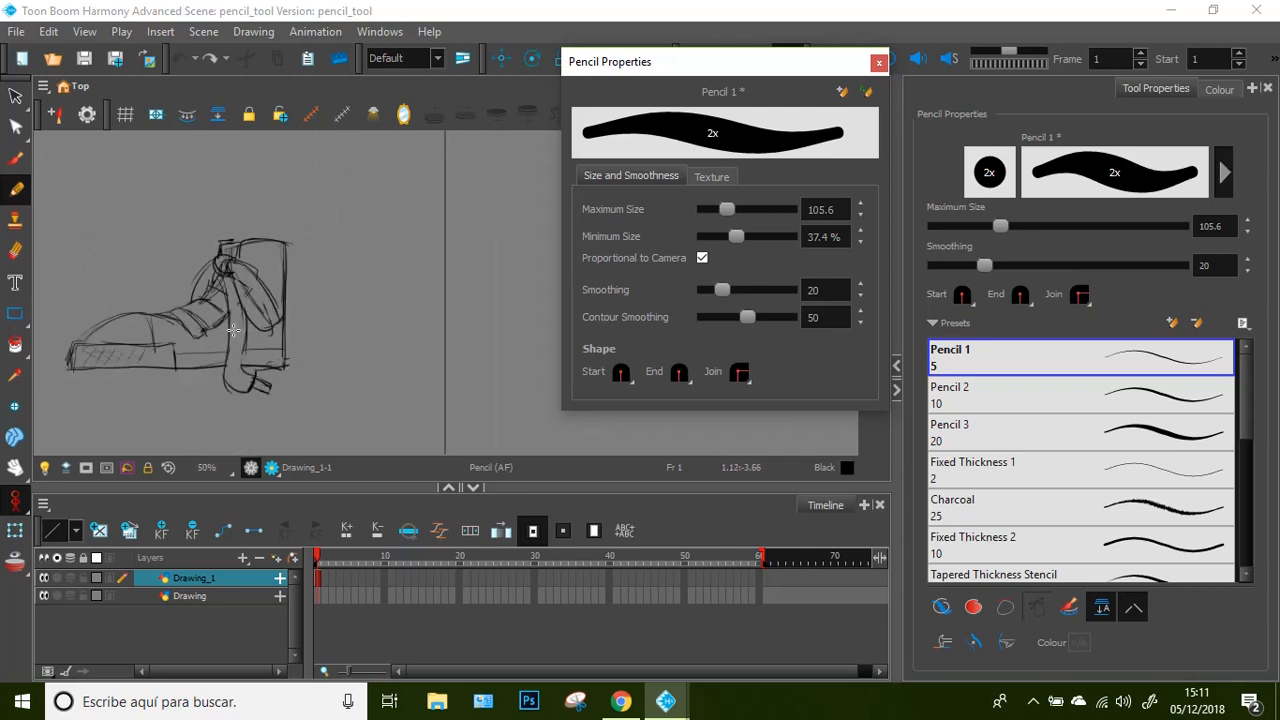
# Set the pencil's maximum size to 57.2 and trace the boot's upper edge and vertical back outline
pyautogui.moveTo(727, 209); pyautogui.dragTo(717, 210)
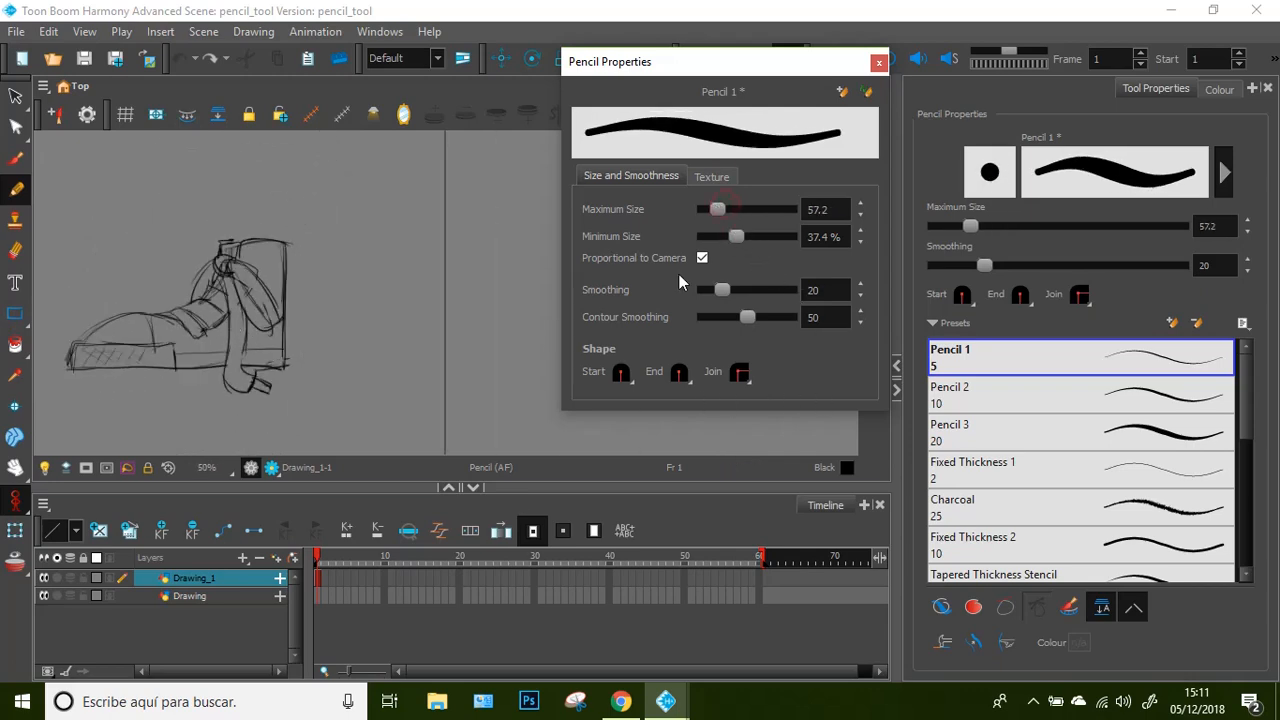
pyautogui.click(238, 254)
pyautogui.moveTo(241, 245)
pyautogui.mouseDown()
pyautogui.moveTo(286, 248)
pyautogui.moveTo(287, 370)
pyautogui.mouseUp()
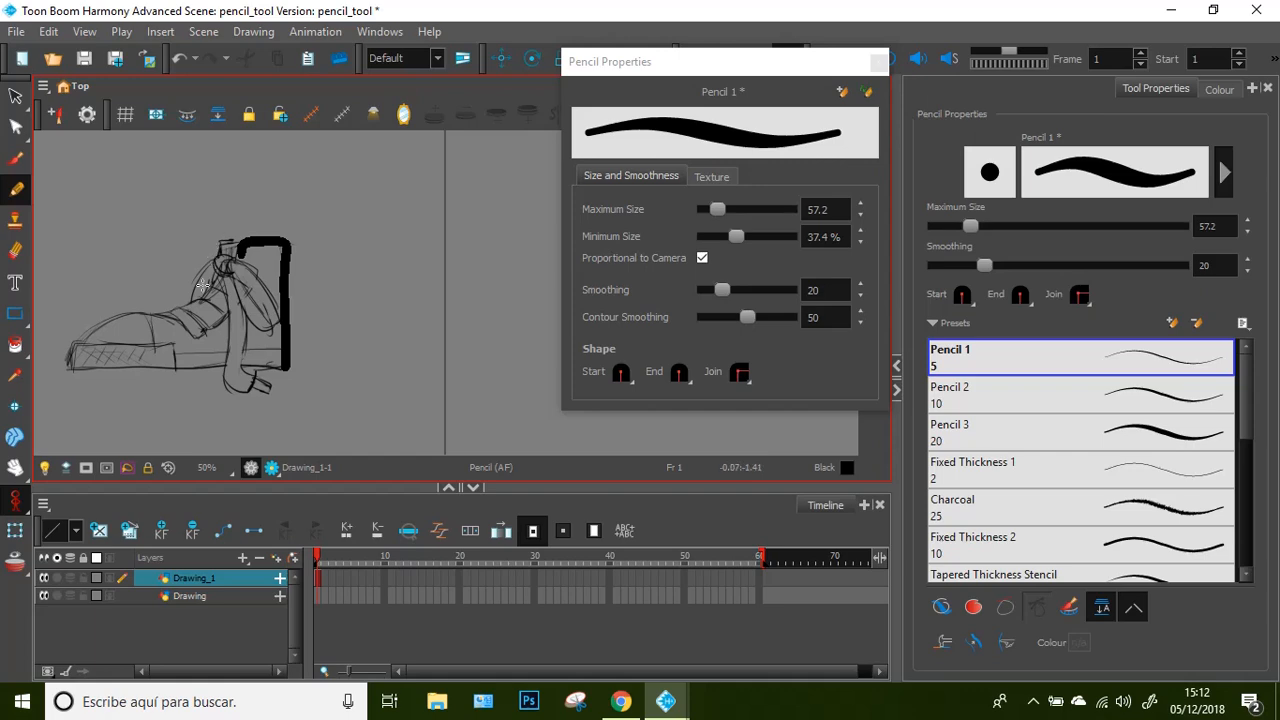
# Trace the lace knot's ring with thick pencil strokes, redrawing its outer curve as one continuous stroke
pyautogui.scroll(5, 205, 285)
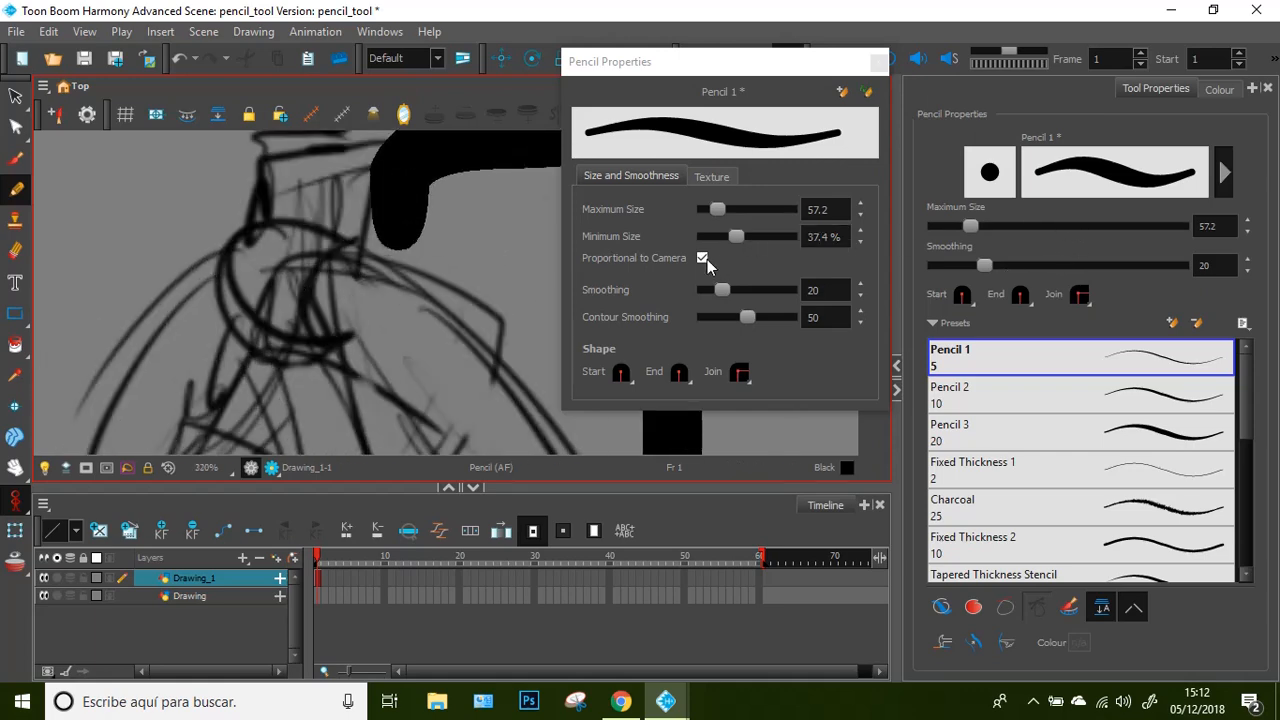
pyautogui.moveTo(372, 245)
pyautogui.mouseDown()
pyautogui.moveTo(331, 246)
pyautogui.moveTo(306, 277)
pyautogui.moveTo(331, 341)
pyautogui.mouseUp()
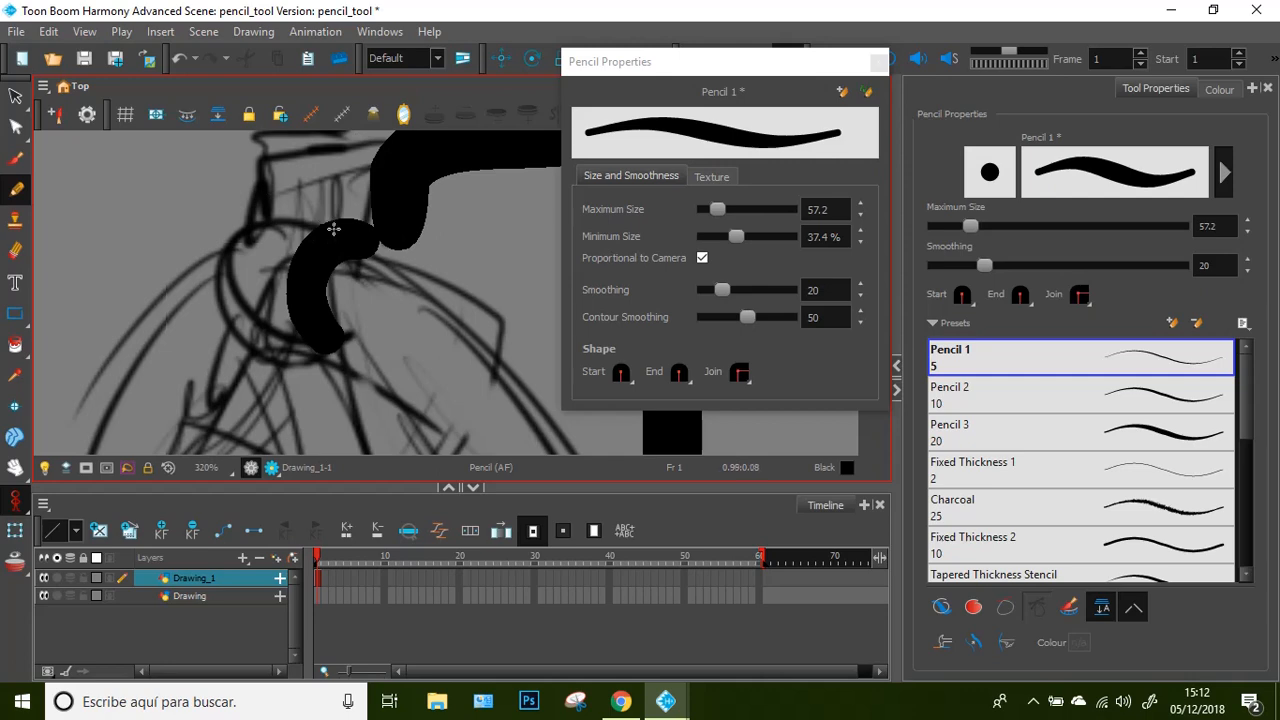
pyautogui.moveTo(320, 218)
pyautogui.mouseDown()
pyautogui.moveTo(294, 206)
pyautogui.moveTo(251, 220)
pyautogui.moveTo(238, 240)
pyautogui.mouseUp()
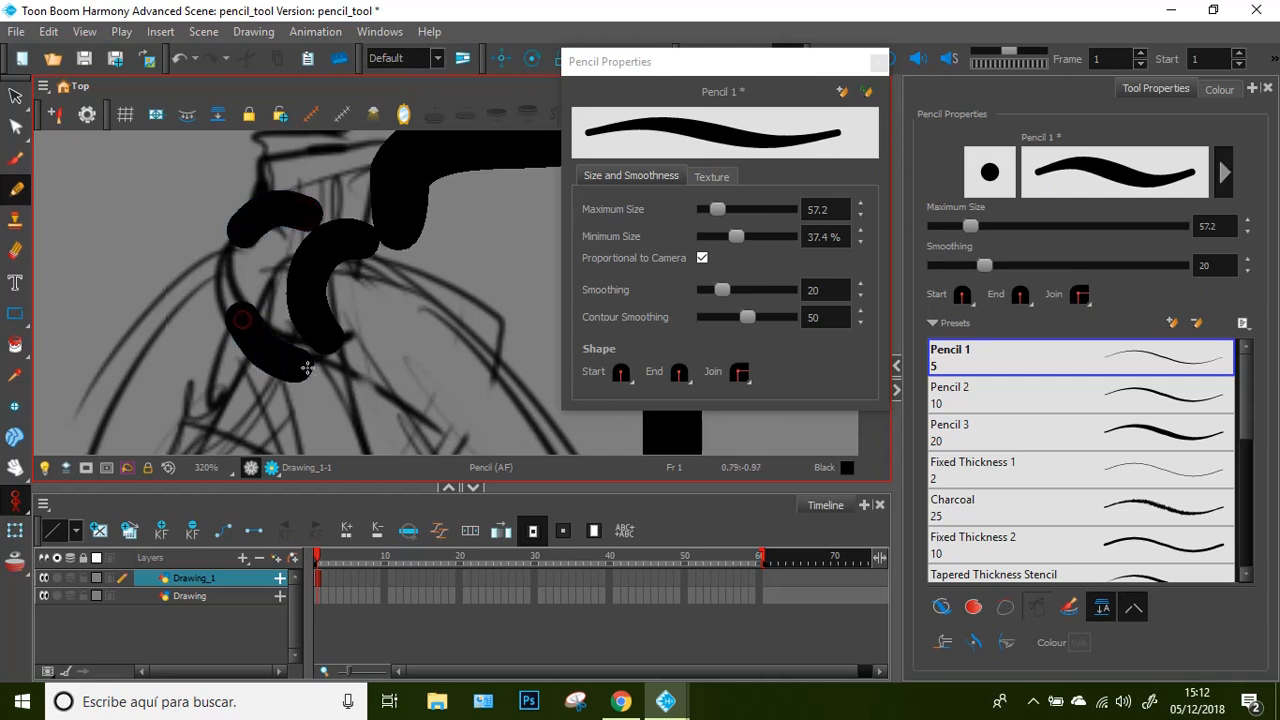
pyautogui.hotkey('alt', 's')
pyautogui.hotkey('alt', '/')
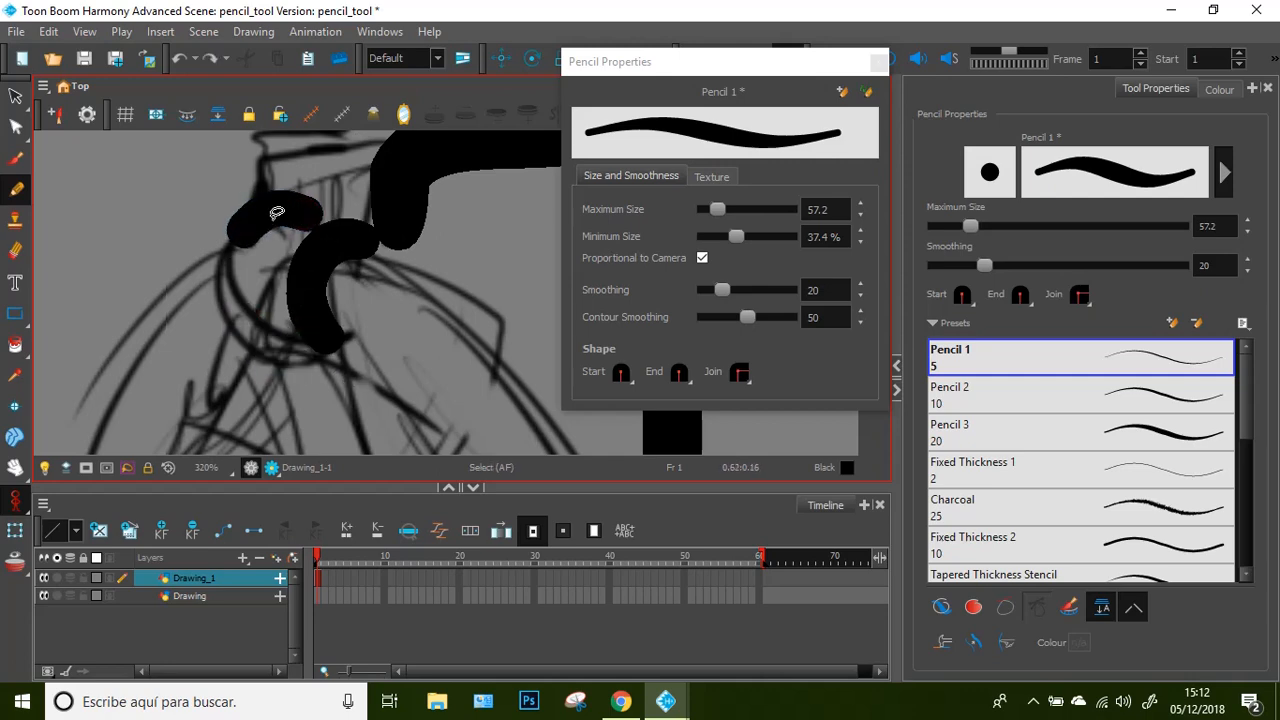
pyautogui.hotkey('ctrl', 'z')
pyautogui.moveTo(338, 230)
pyautogui.mouseDown()
pyautogui.moveTo(273, 216)
pyautogui.moveTo(230, 258)
pyautogui.moveTo(257, 337)
pyautogui.moveTo(322, 335)
pyautogui.mouseUp()
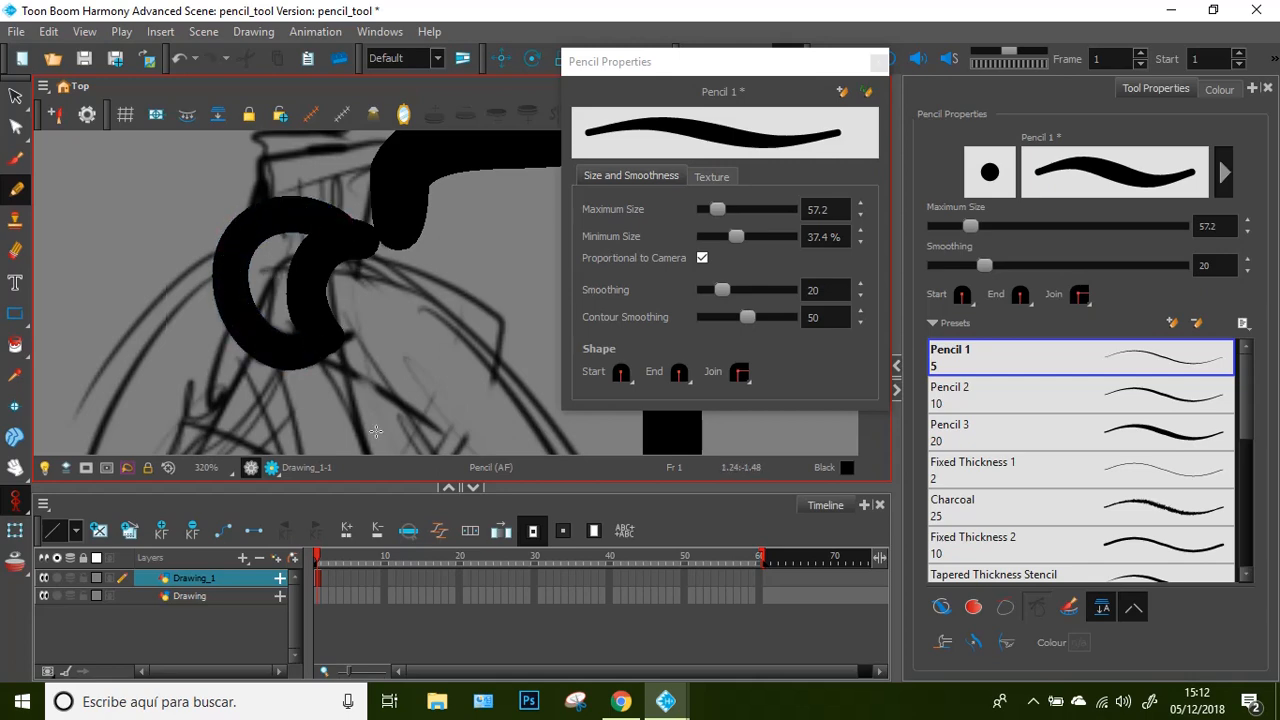
pyautogui.scroll(-5, 260, 336)
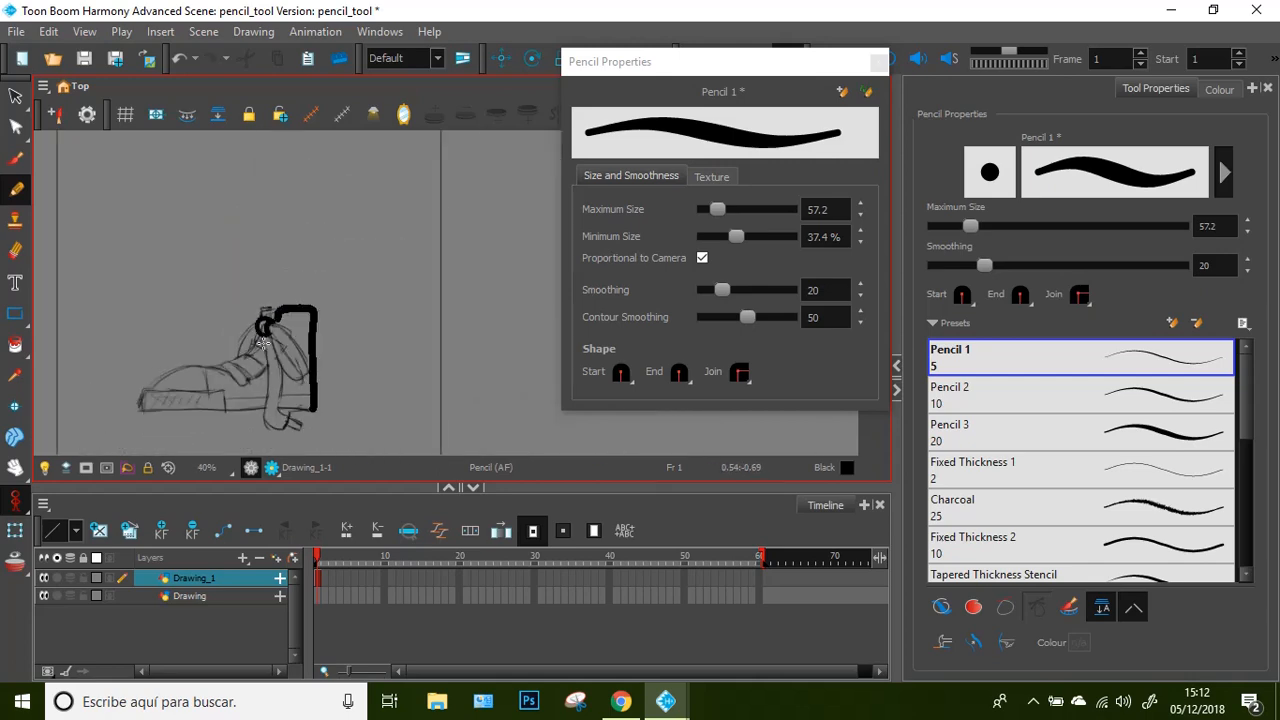
pyautogui.scroll(1, 266, 361)
pyautogui.scroll(2, 266, 361)
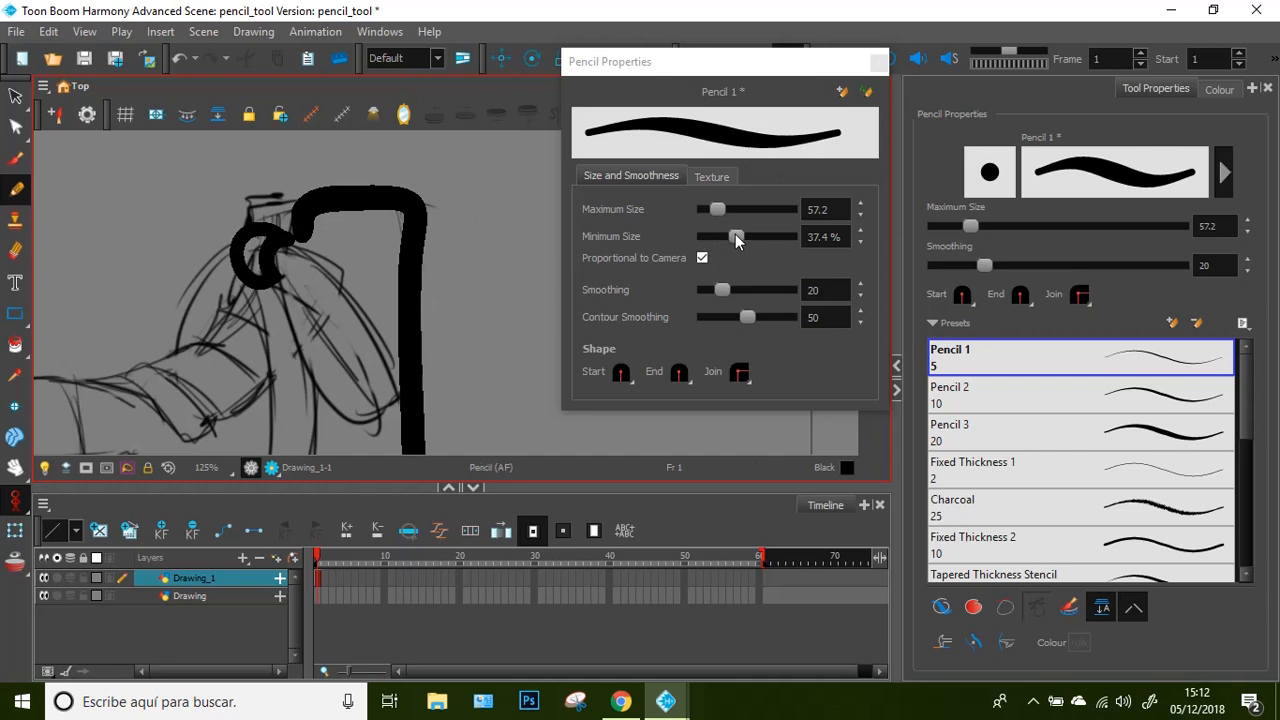
# Undo the traced ring and boot outline, and set the pencil's minimum size to 0%
pyautogui.hotkey('ctrl', 'z')
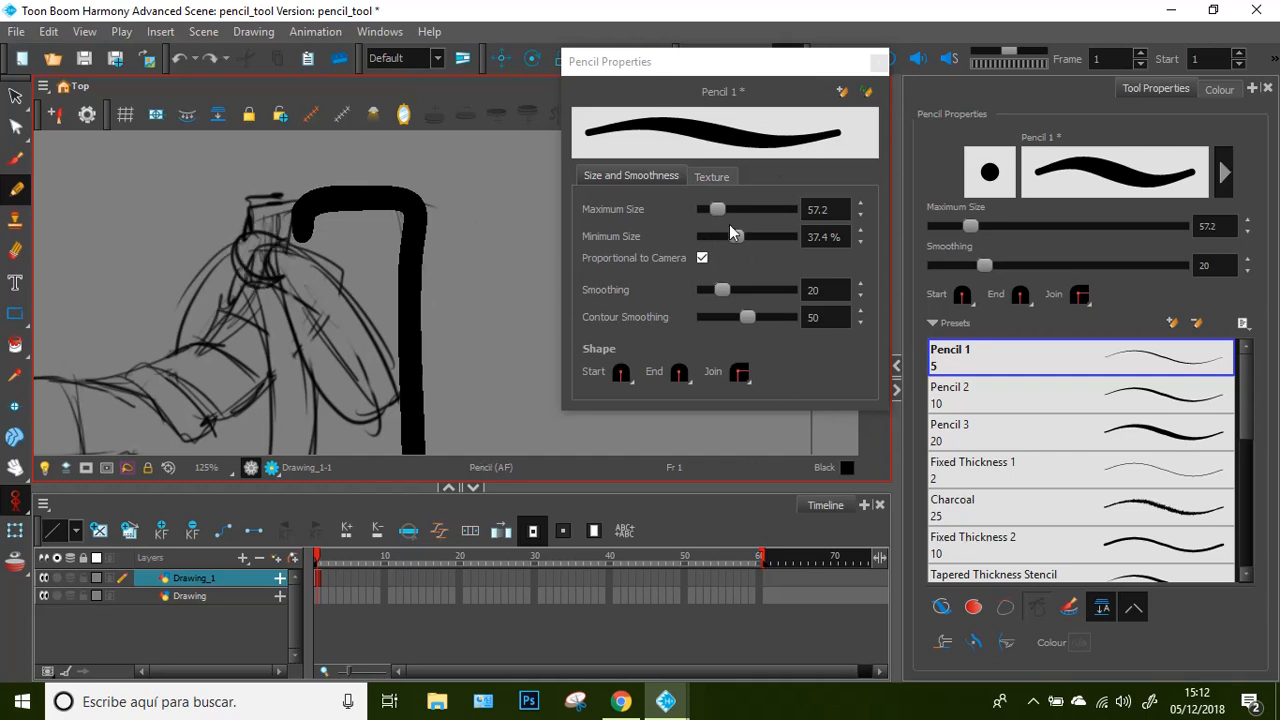
pyautogui.click(710, 234)
pyautogui.click(703, 239)
pyautogui.moveTo(731, 235); pyautogui.dragTo(662, 239)
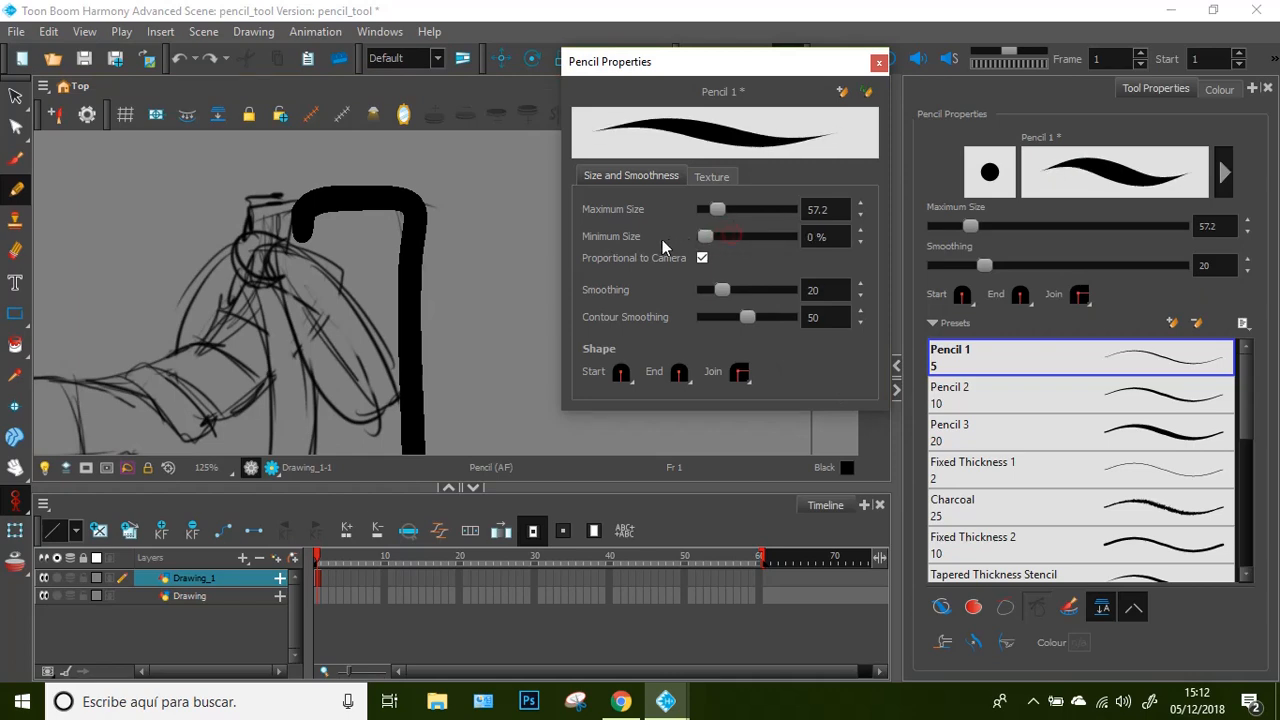
pyautogui.hotkey('ctrl', 'z')
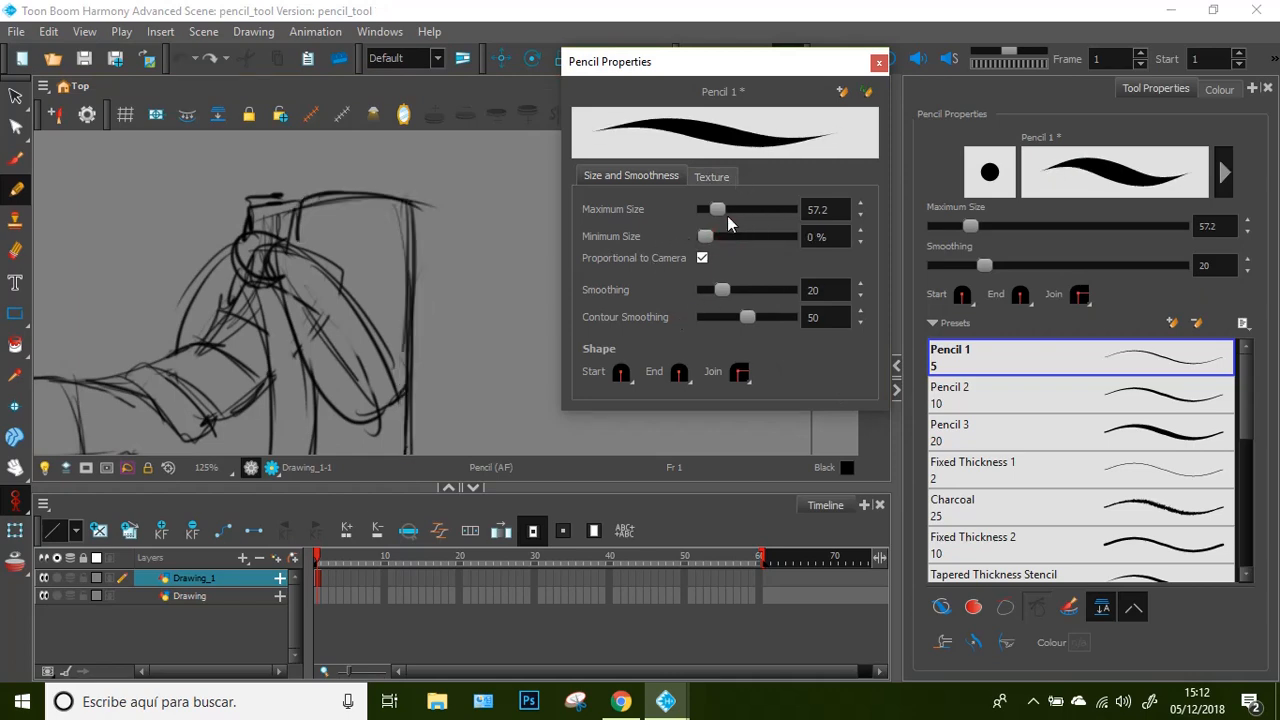
# Set the pencil's maximum size to 136.4 and minimum size to 4.4%, and retrace the boot's upper edge and back
pyautogui.moveTo(717, 214)
pyautogui.mouseDown()
pyautogui.moveTo(734, 210)
pyautogui.moveTo(708, 240)
pyautogui.mouseUp()
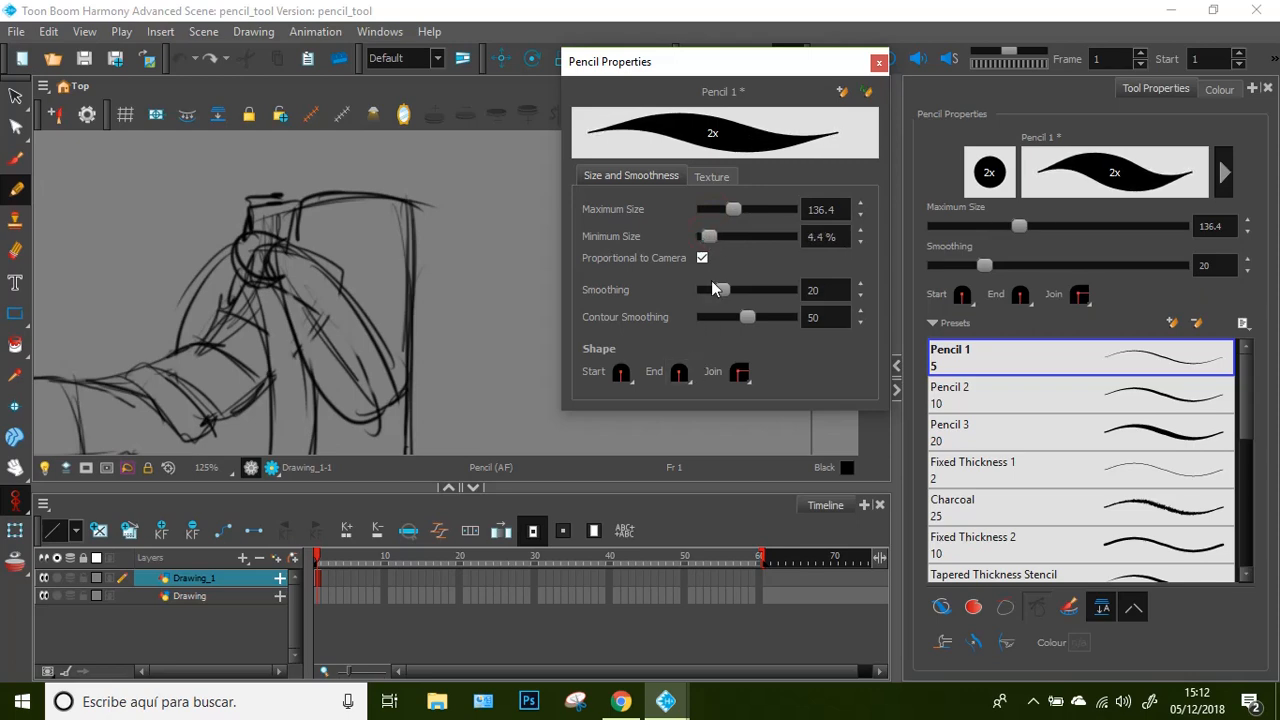
pyautogui.moveTo(298, 245)
pyautogui.mouseDown()
pyautogui.moveTo(298, 206)
pyautogui.moveTo(366, 199)
pyautogui.moveTo(408, 218)
pyautogui.moveTo(425, 452)
pyautogui.mouseUp()
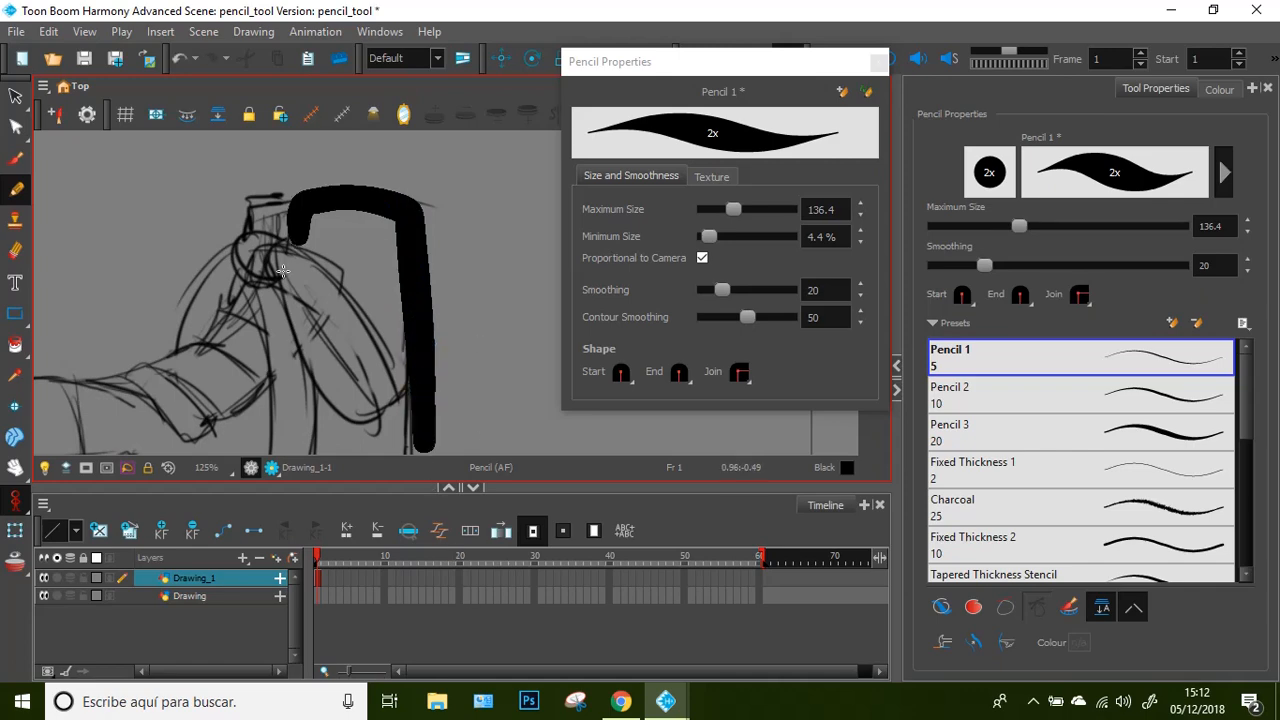
pyautogui.scroll(6, 284, 270)
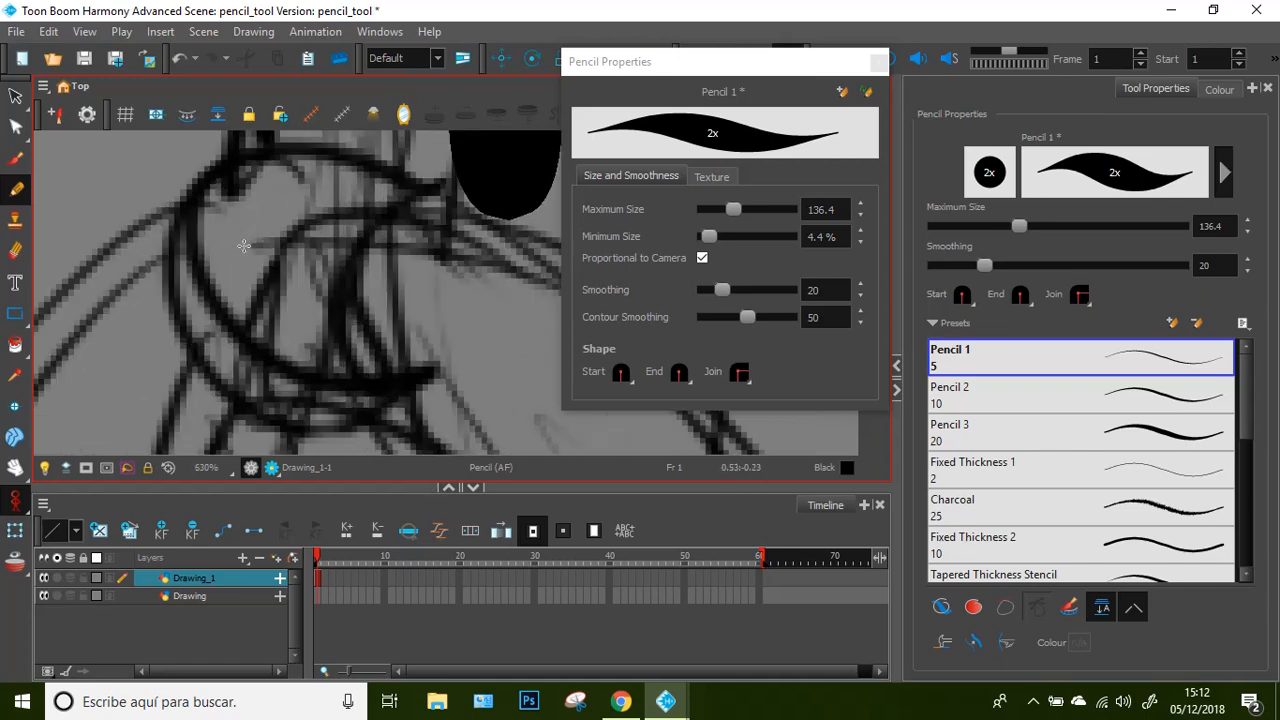
# Trace the lace knot's ring with thick strokes along its inner and outer curves
pyautogui.moveTo(481, 194)
pyautogui.mouseDown()
pyautogui.moveTo(420, 194)
pyautogui.moveTo(359, 254)
pyautogui.moveTo(356, 343)
pyautogui.moveTo(405, 387)
pyautogui.mouseUp()
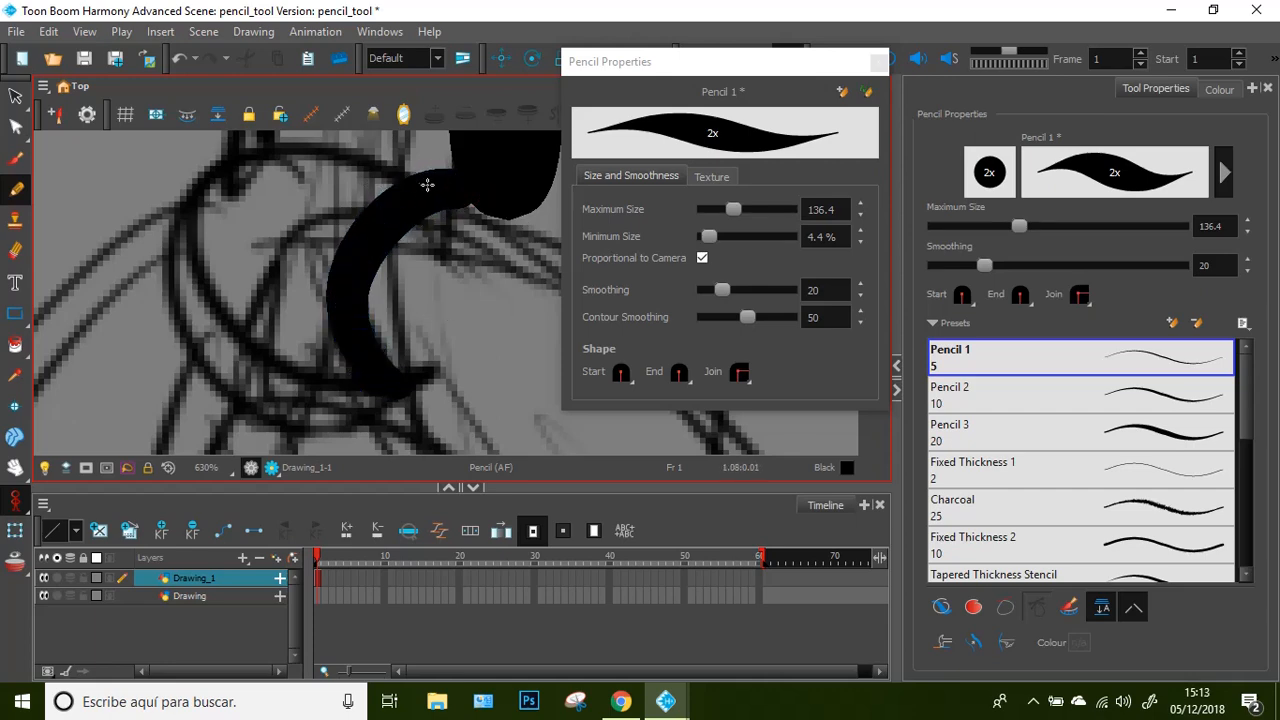
pyautogui.moveTo(427, 185)
pyautogui.mouseDown()
pyautogui.moveTo(348, 148)
pyautogui.moveTo(305, 149)
pyautogui.moveTo(230, 178)
pyautogui.moveTo(207, 212)
pyautogui.moveTo(214, 284)
pyautogui.moveTo(251, 325)
pyautogui.moveTo(330, 372)
pyautogui.mouseUp()
pyautogui.moveTo(219, 193)
pyautogui.mouseDown()
pyautogui.moveTo(166, 214)
pyautogui.moveTo(254, 414)
pyautogui.moveTo(388, 374)
pyautogui.mouseUp()
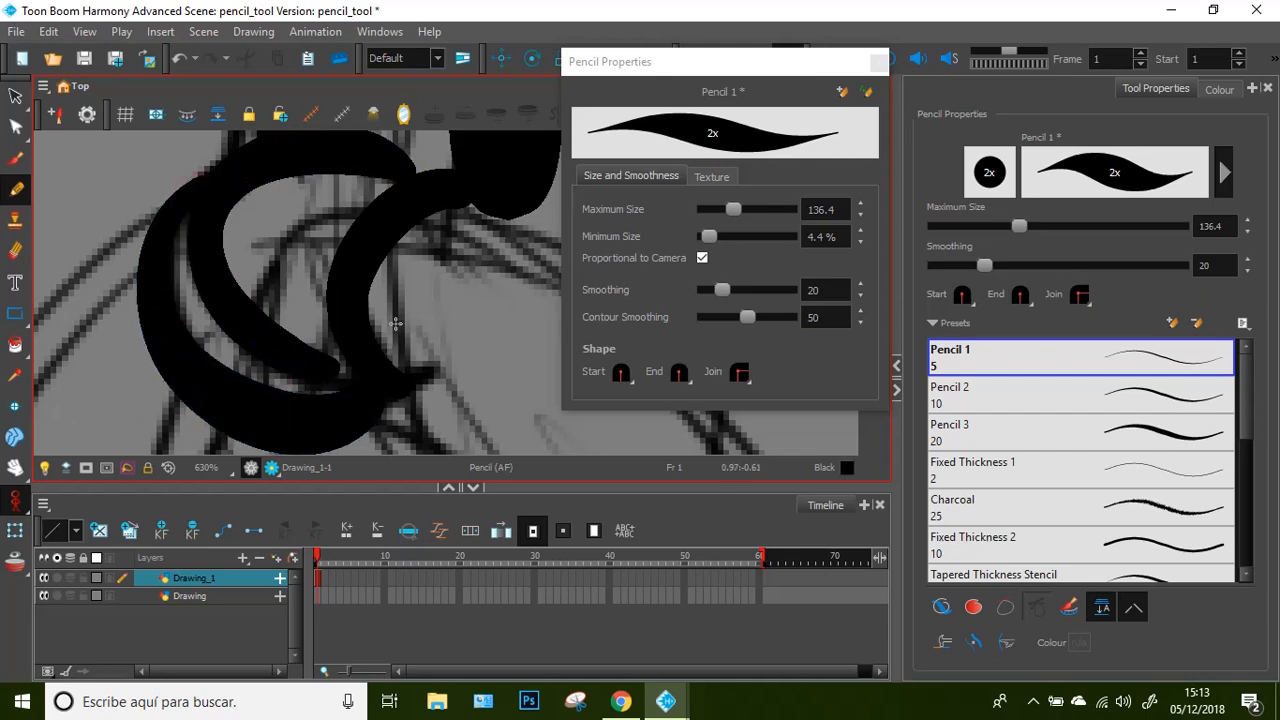
pyautogui.scroll(-8, 396, 323)
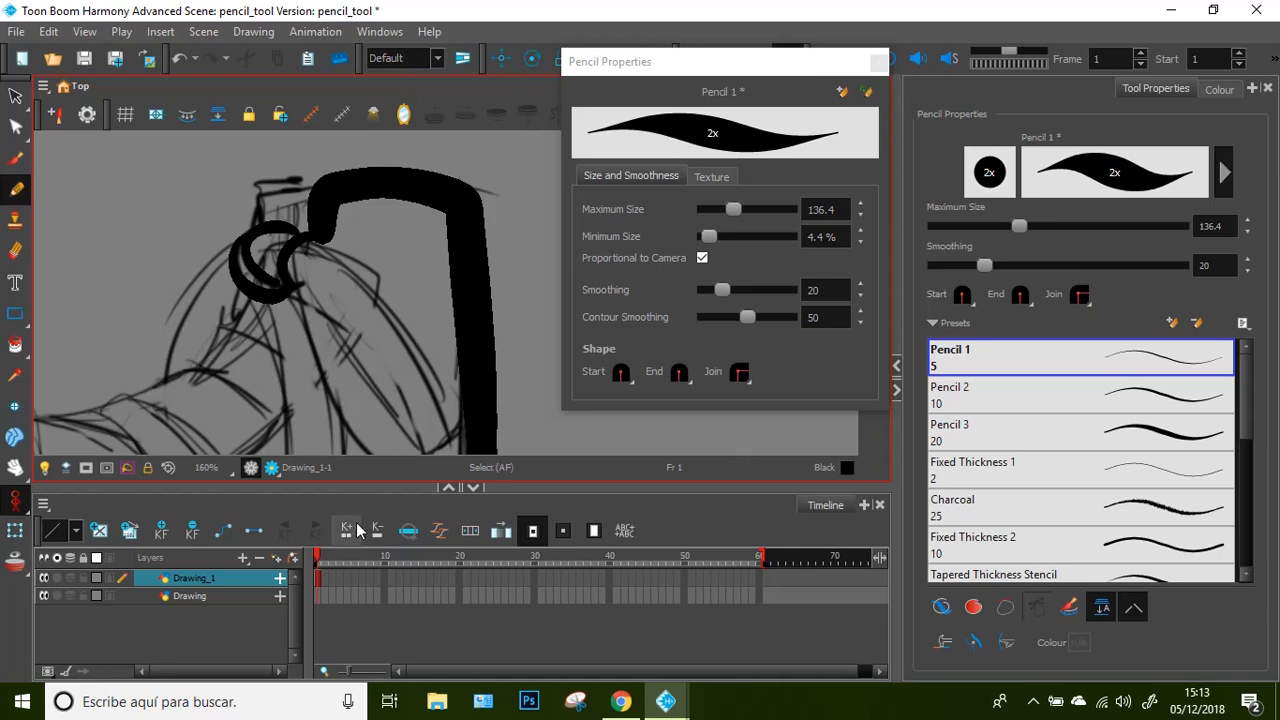
# Undo the ring and boot outline strokes, and turn off Proportional to Camera for the pencil
pyautogui.hotkey('ctrl', 'z')
pyautogui.hotkey('ctrl', 'z')
pyautogui.hotkey('ctrl', 'z')
pyautogui.hotkey('ctrl', 'z')
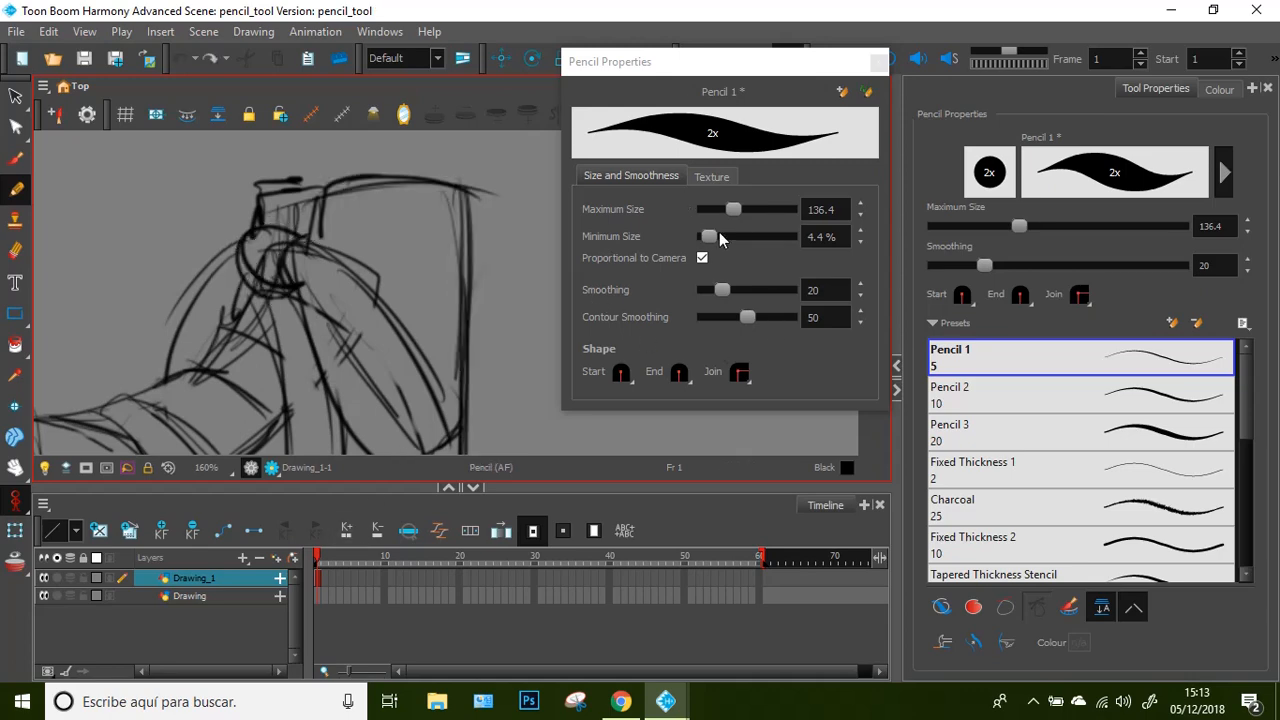
pyautogui.click(700, 258)
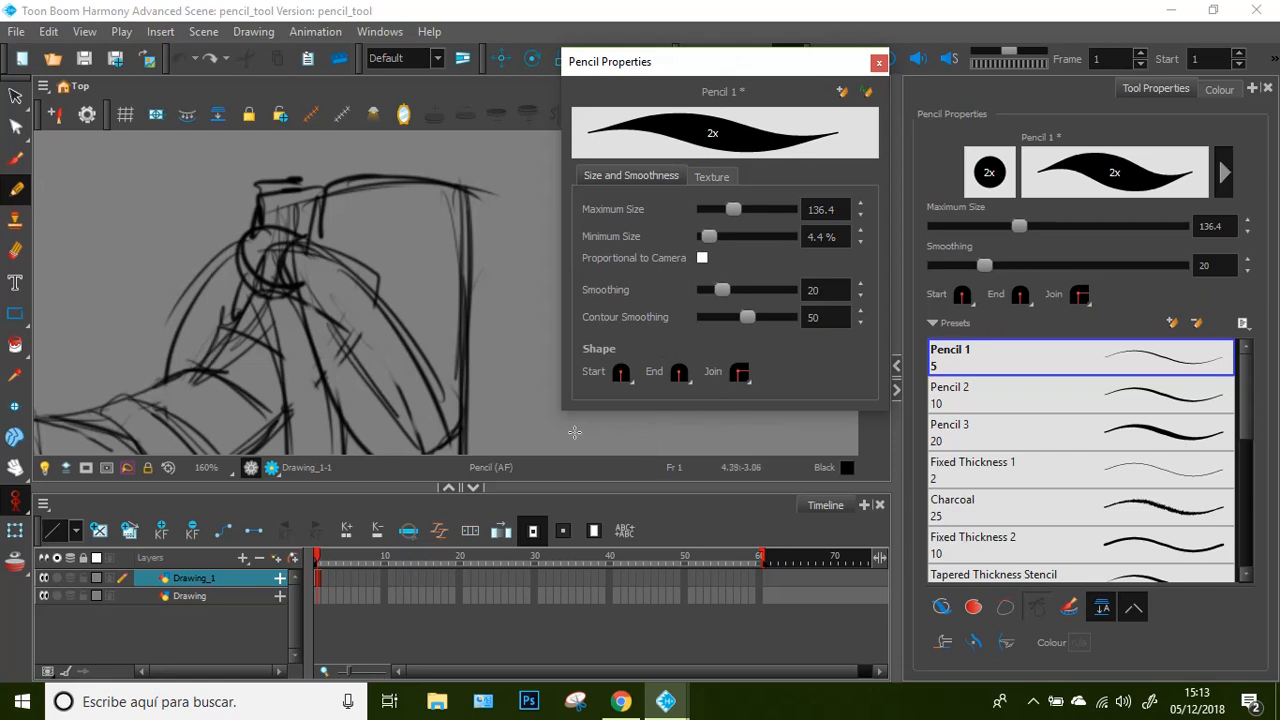
# Set the pencil's contour smoothing to 33 and smoothing to 0, and draw a wobbly vertical test stroke in the empty area beside the boot
pyautogui.click(15, 467)
pyautogui.moveTo(454, 322)
pyautogui.mouseDown()
pyautogui.moveTo(329, 334)
pyautogui.moveTo(126, 311)
pyautogui.mouseUp()
pyautogui.click(16, 163)
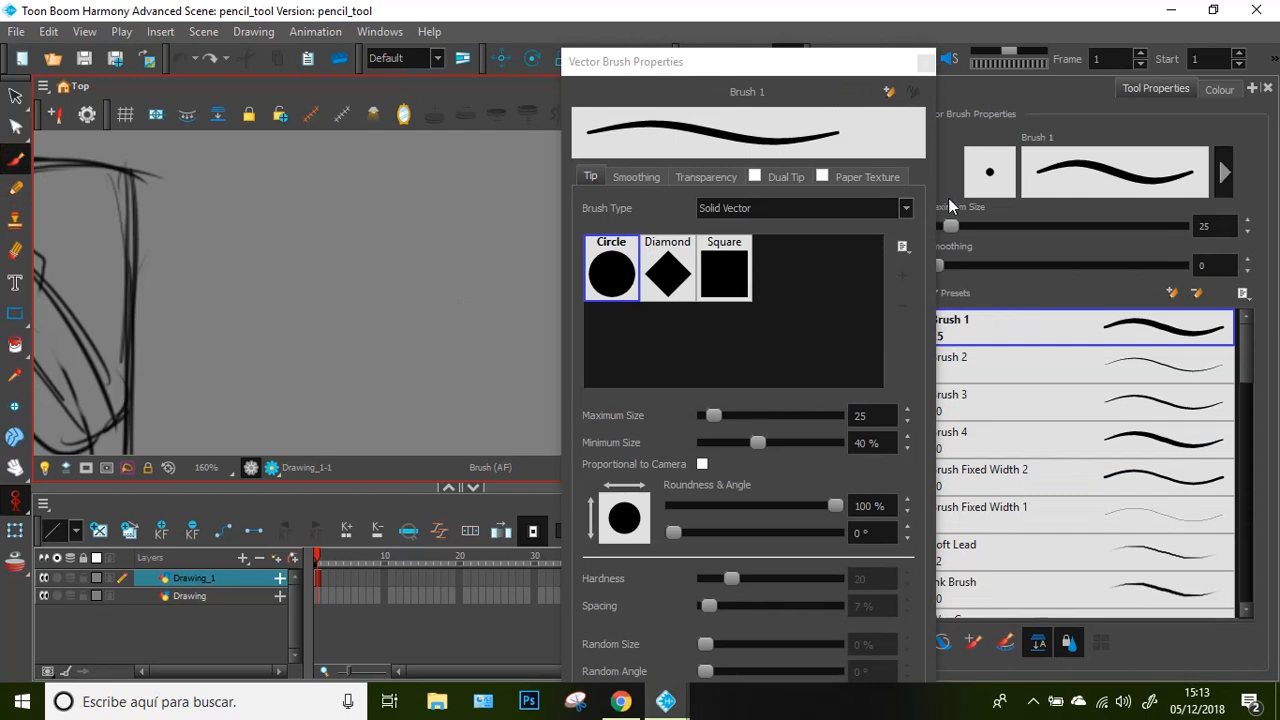
pyautogui.click(16, 188)
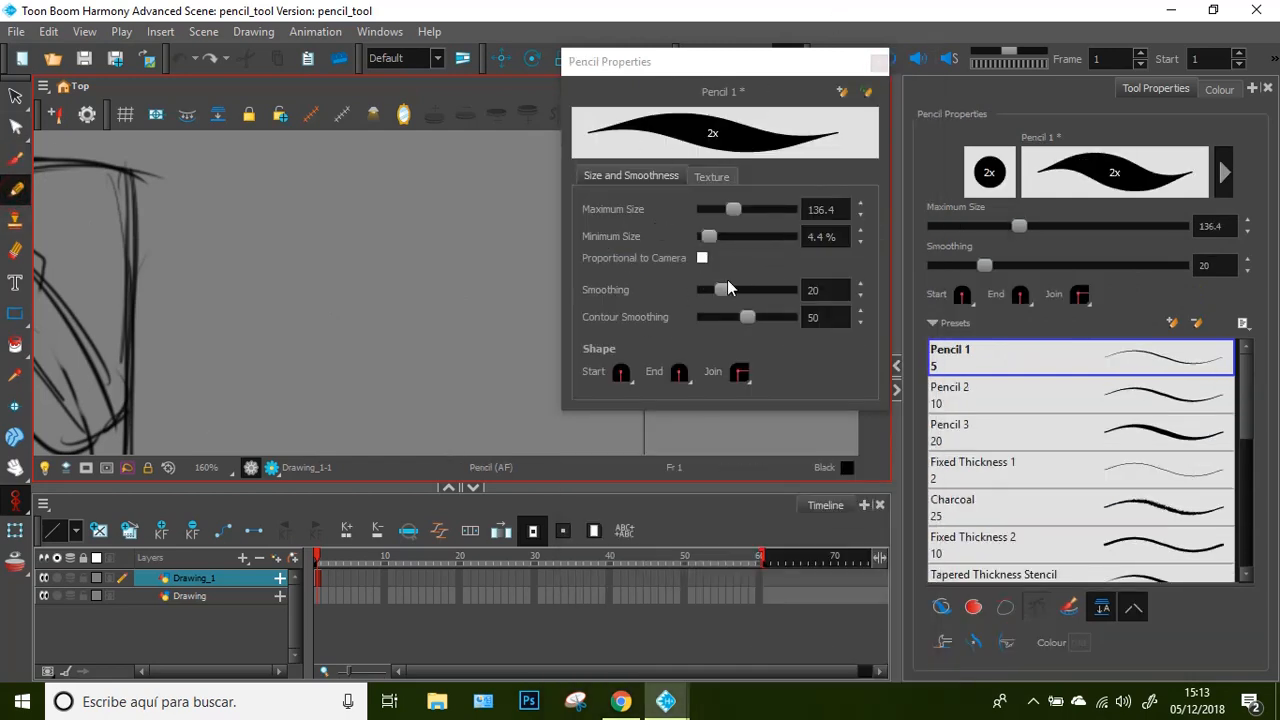
pyautogui.moveTo(749, 317); pyautogui.dragTo(734, 318)
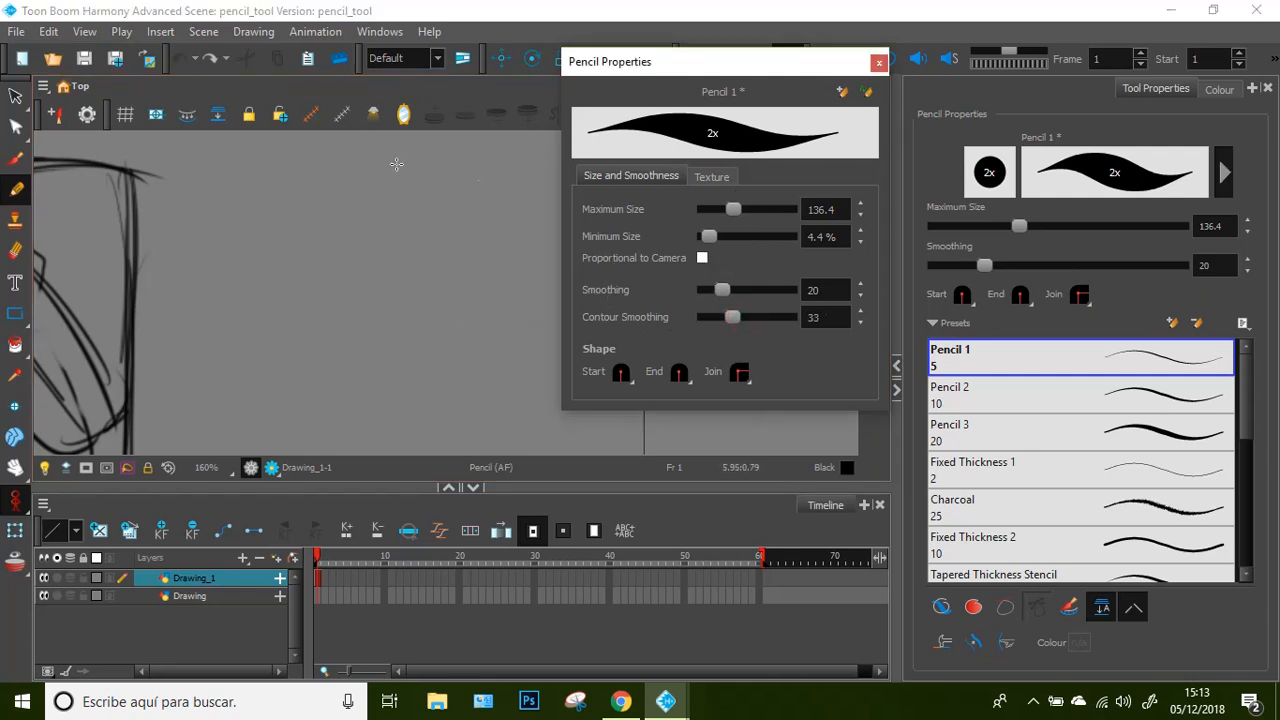
pyautogui.moveTo(721, 289); pyautogui.dragTo(670, 288)
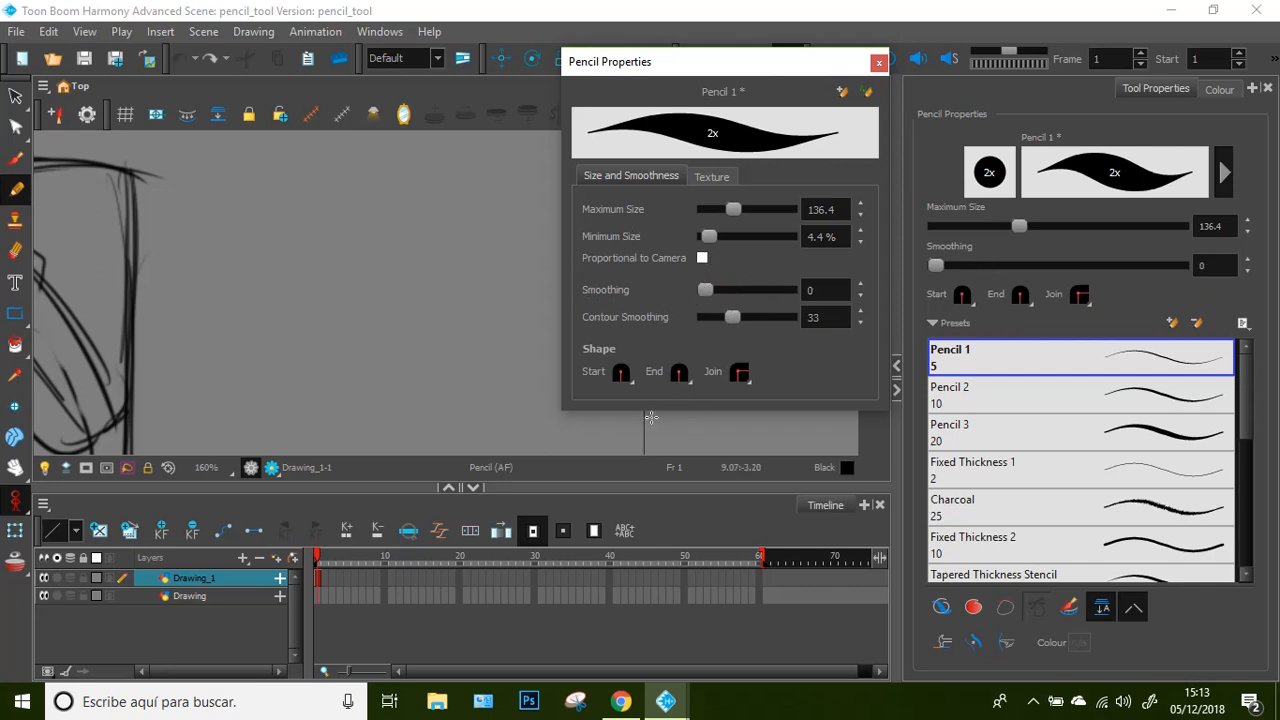
pyautogui.moveTo(300, 151)
pyautogui.mouseDown()
pyautogui.moveTo(283, 186)
pyautogui.moveTo(298, 350)
pyautogui.mouseUp()
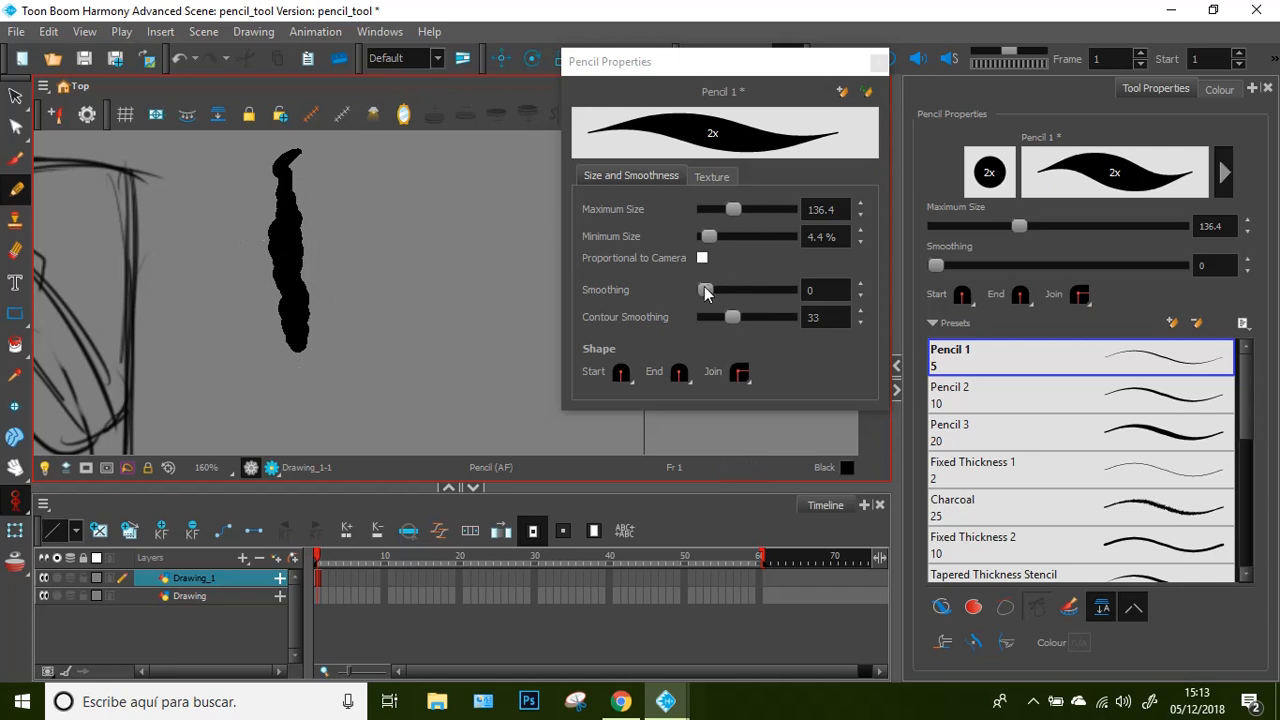
# Set the pencil's smoothing to 100 and draw a second vertical test stroke beside the wobbly one
pyautogui.moveTo(707, 298); pyautogui.dragTo(833, 301)
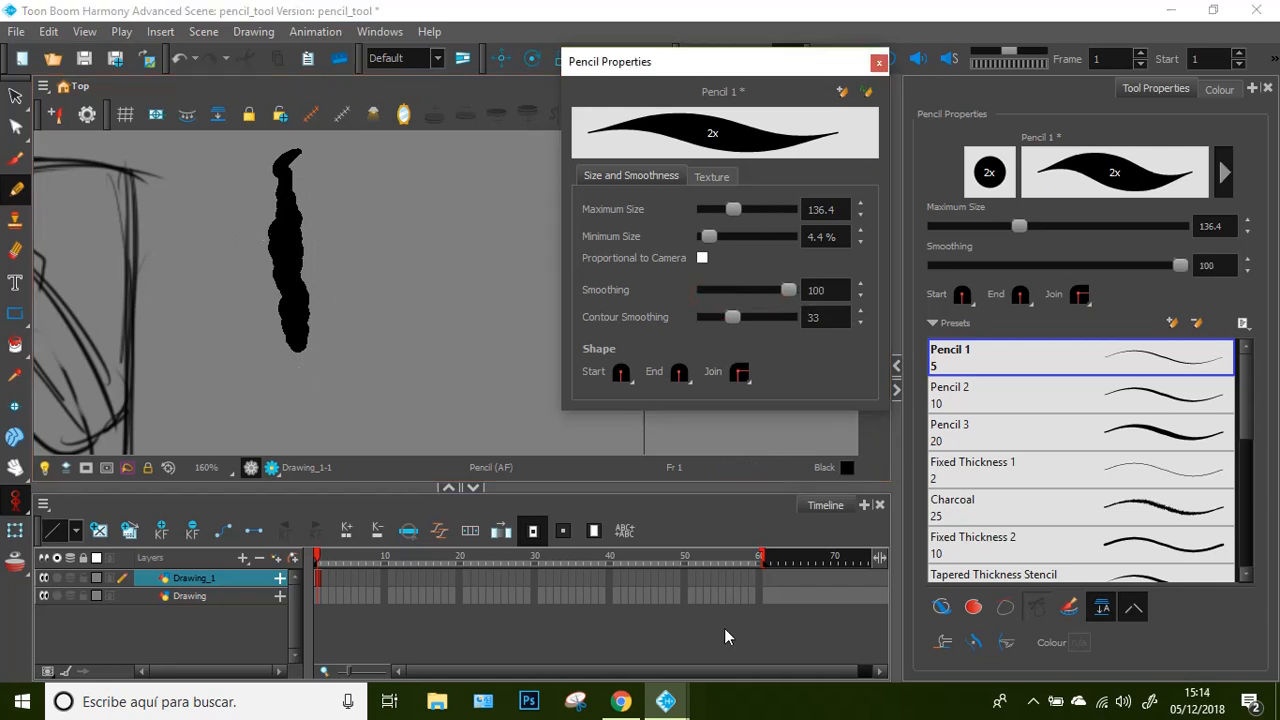
pyautogui.moveTo(360, 162); pyautogui.dragTo(394, 346)
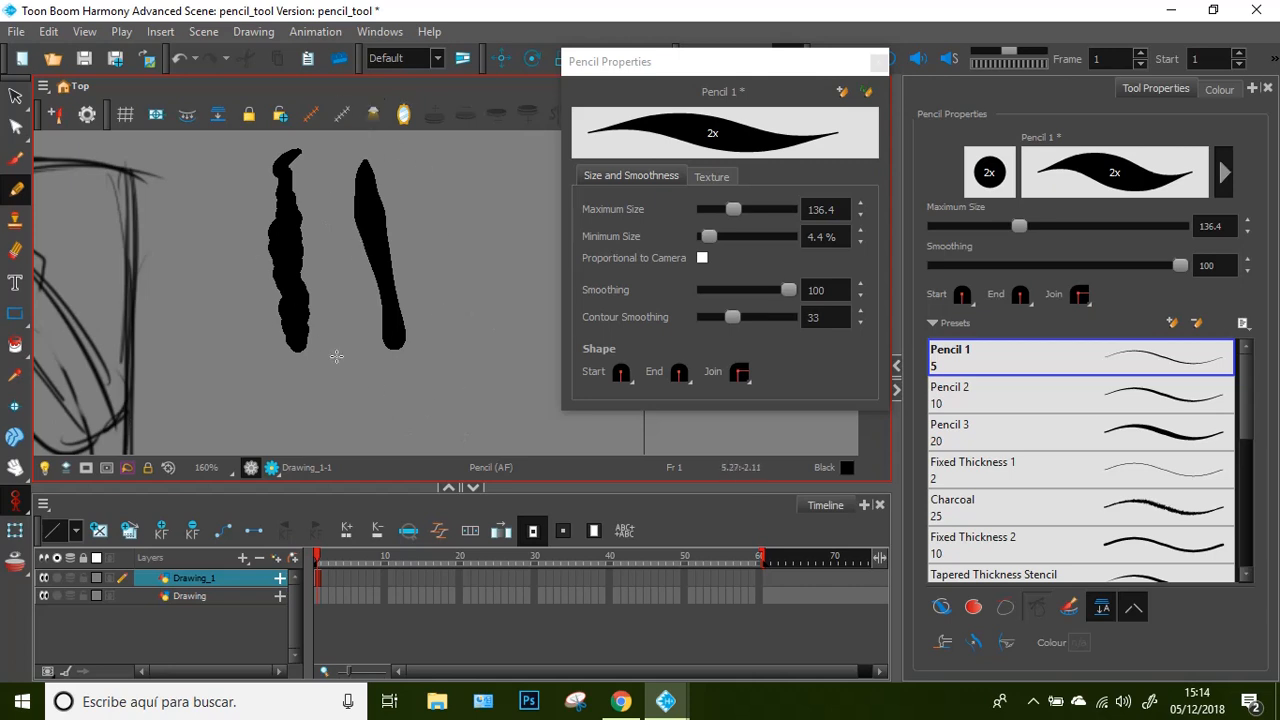
# Show the control points of both vertical strokes with the Contour Editor, and undo the two strokes
pyautogui.click(15, 127)
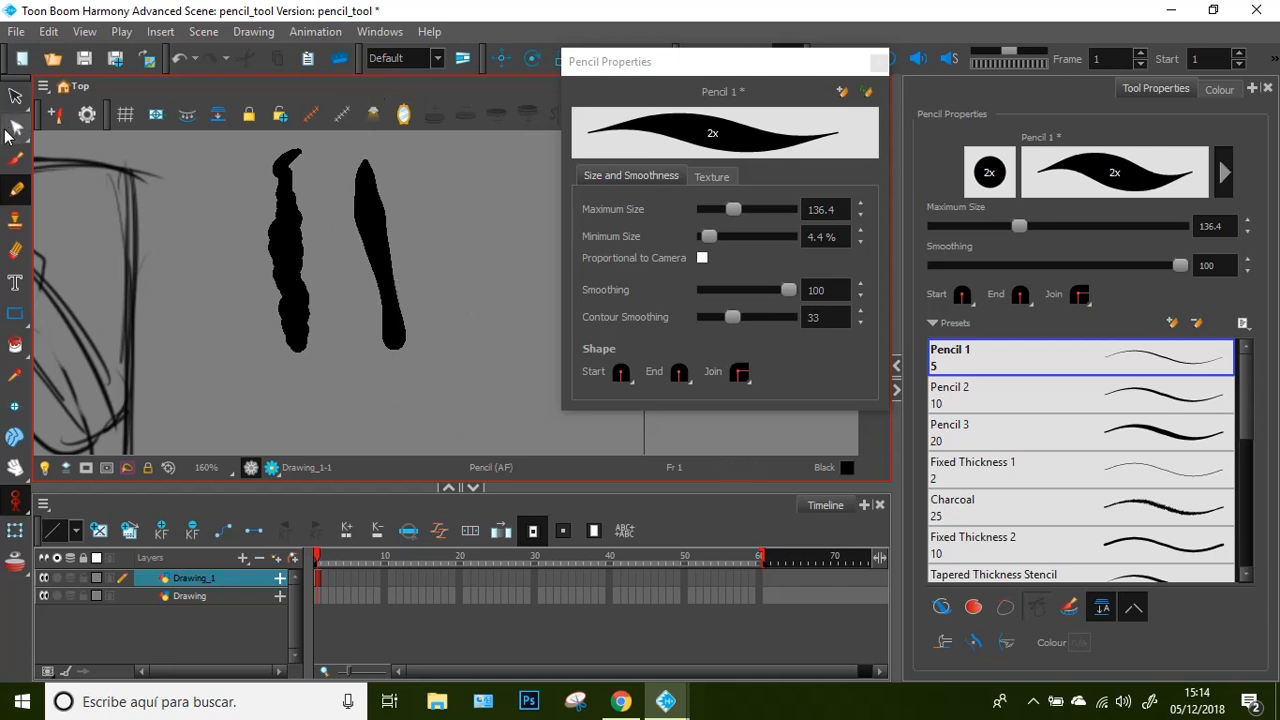
pyautogui.moveTo(391, 390)
pyautogui.mouseDown()
pyautogui.moveTo(189, 243)
pyautogui.moveTo(423, 406)
pyautogui.mouseUp()
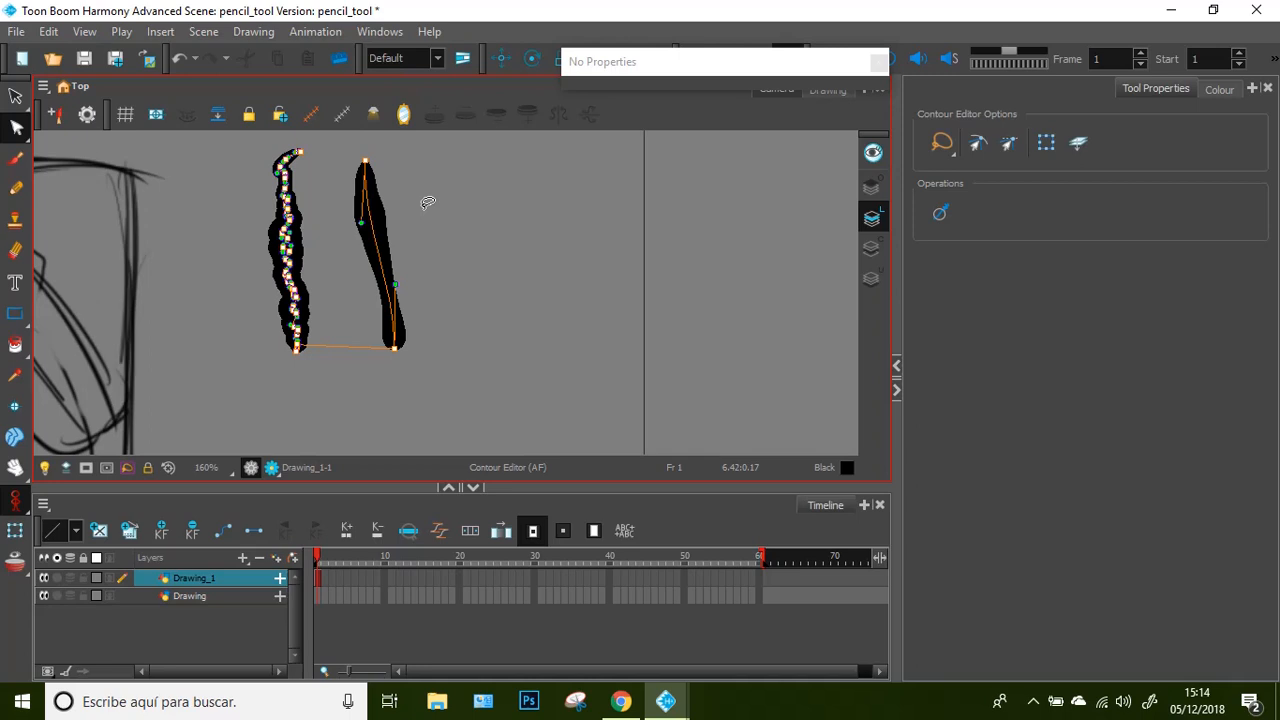
pyautogui.hotkey('ctrl', 'z')
pyautogui.hotkey('ctrl', 'z')
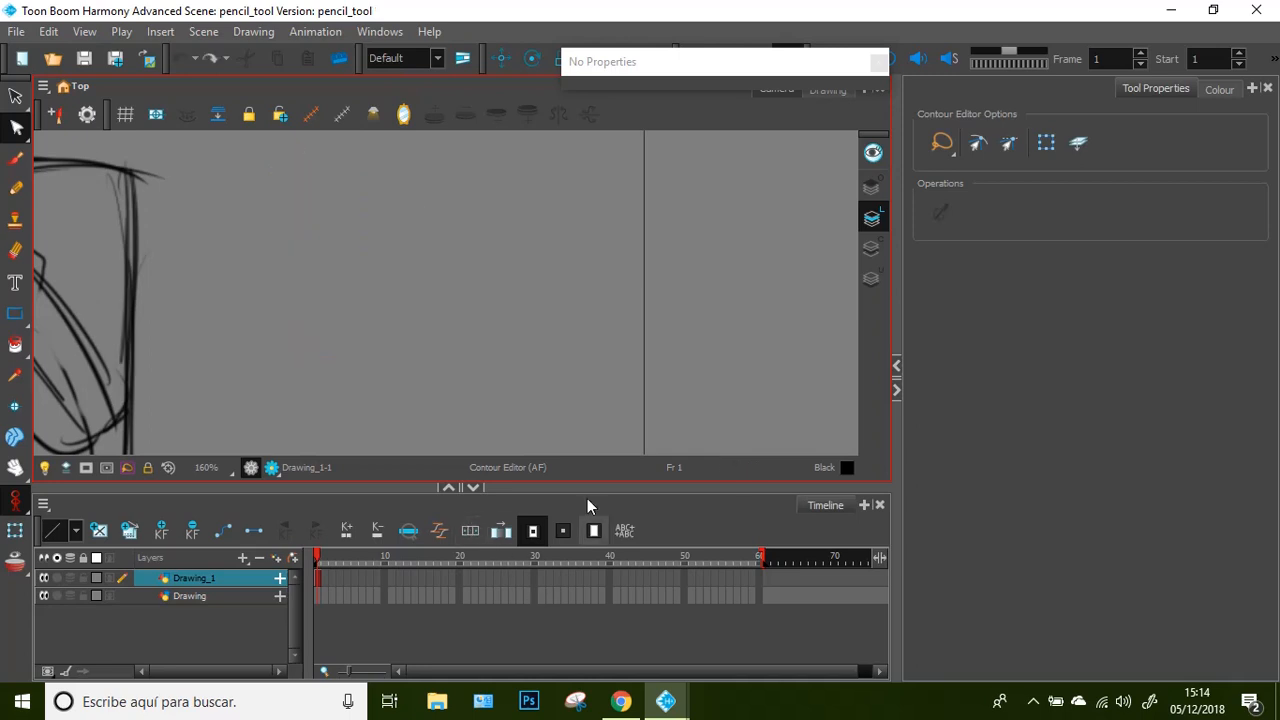
# Set the pencil's smoothing to 12.1 and contour smoothing to 13.2, and draw a large slanted oval as a test stroke
pyautogui.hotkey('alt', '/')
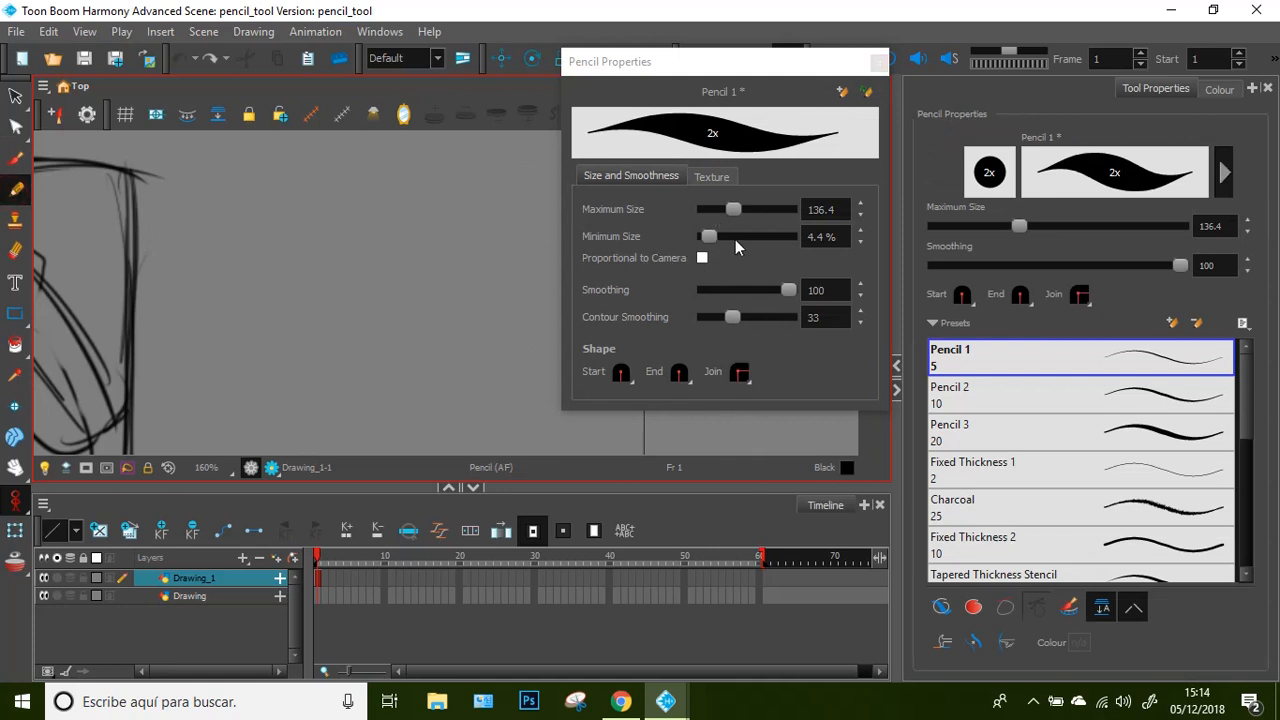
pyautogui.moveTo(792, 296)
pyautogui.mouseDown()
pyautogui.moveTo(695, 289)
pyautogui.moveTo(689, 298)
pyautogui.moveTo(716, 290)
pyautogui.moveTo(709, 319)
pyautogui.mouseUp()
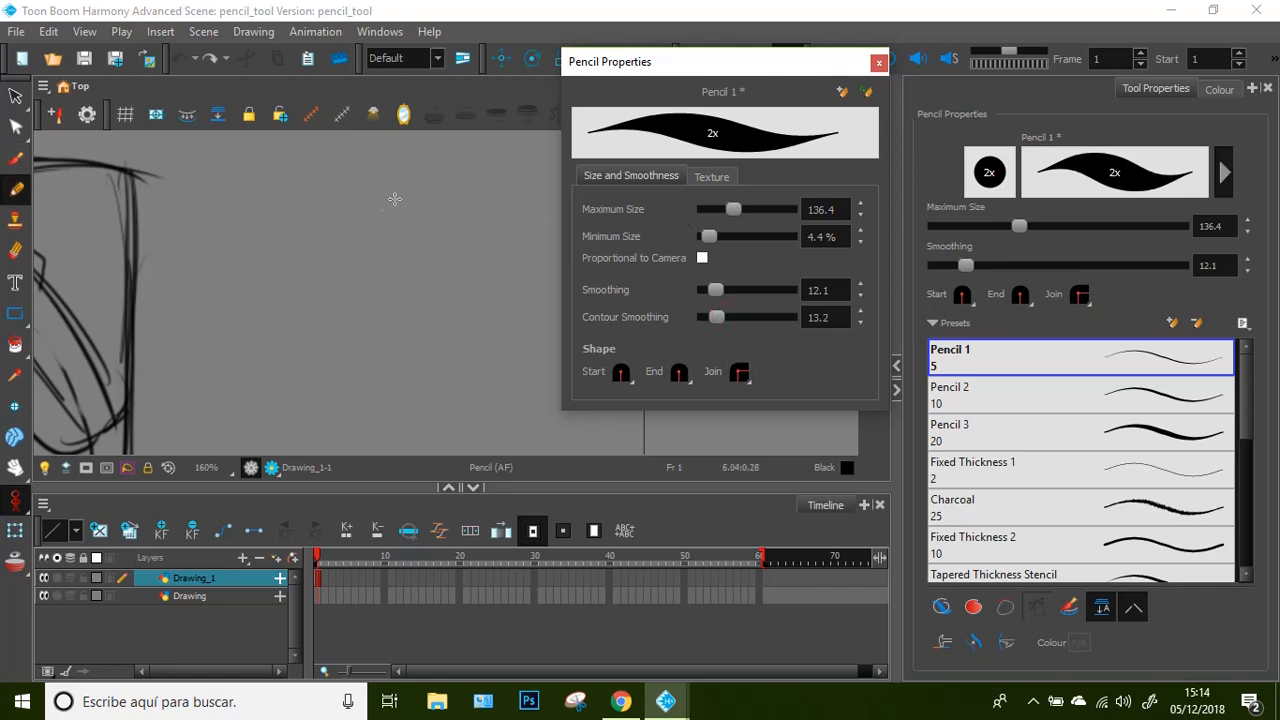
pyautogui.moveTo(372, 176)
pyautogui.mouseDown()
pyautogui.moveTo(319, 293)
pyautogui.moveTo(423, 200)
pyautogui.moveTo(365, 185)
pyautogui.moveTo(444, 388)
pyautogui.moveTo(378, 214)
pyautogui.mouseUp()
pyautogui.hotkey('ctrl', 'z')
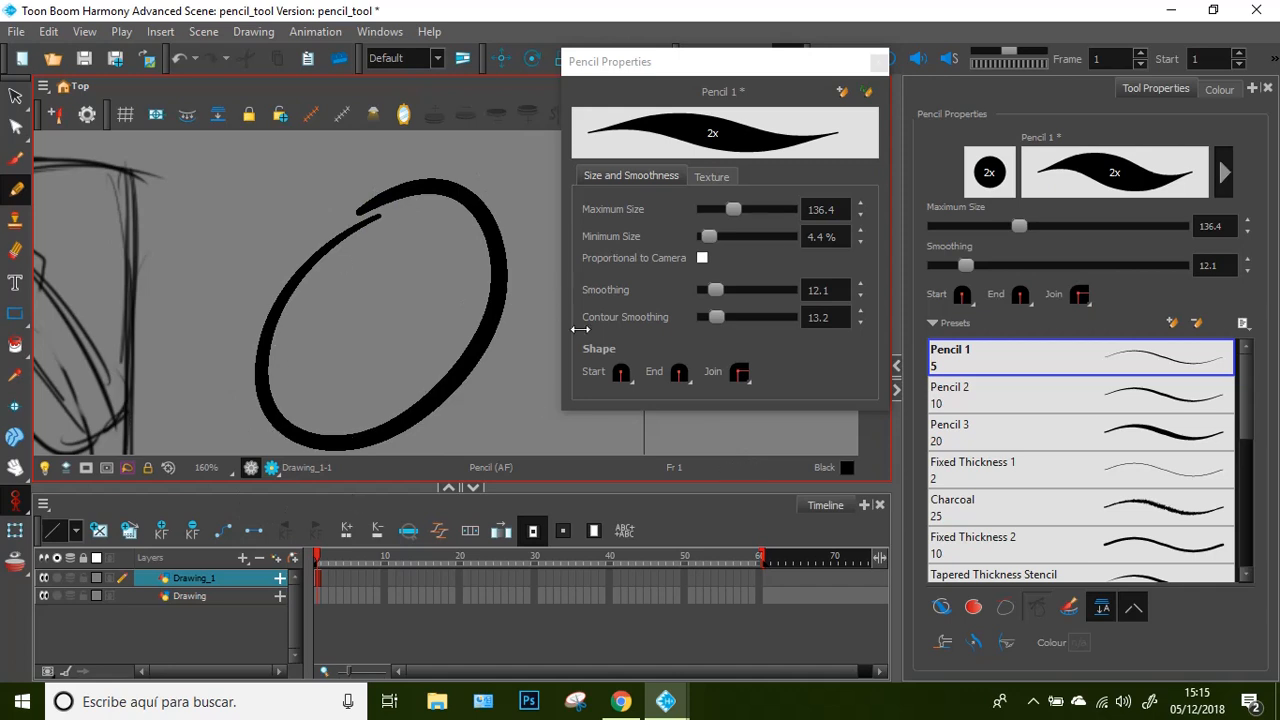
# Select the oval with the Contour Editor to examine its control points, and return to the Pencil tool
pyautogui.click(15, 126)
pyautogui.click(352, 234)
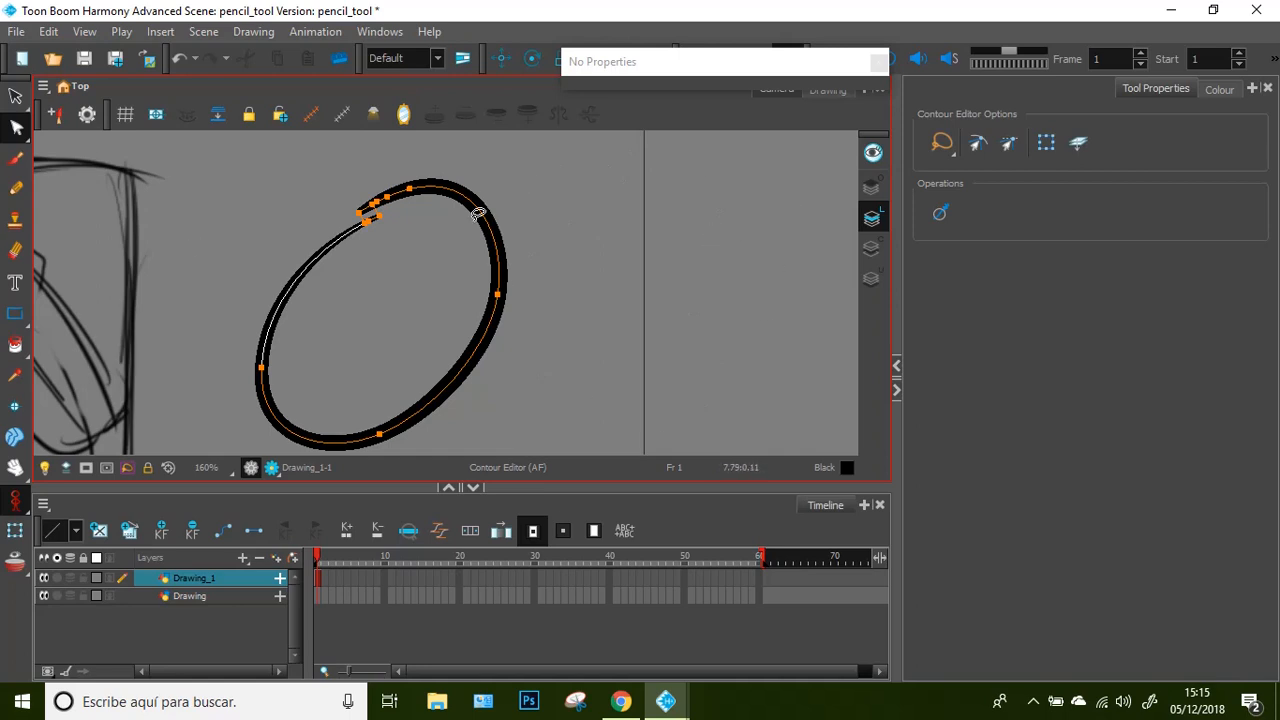
pyautogui.click(16, 188)
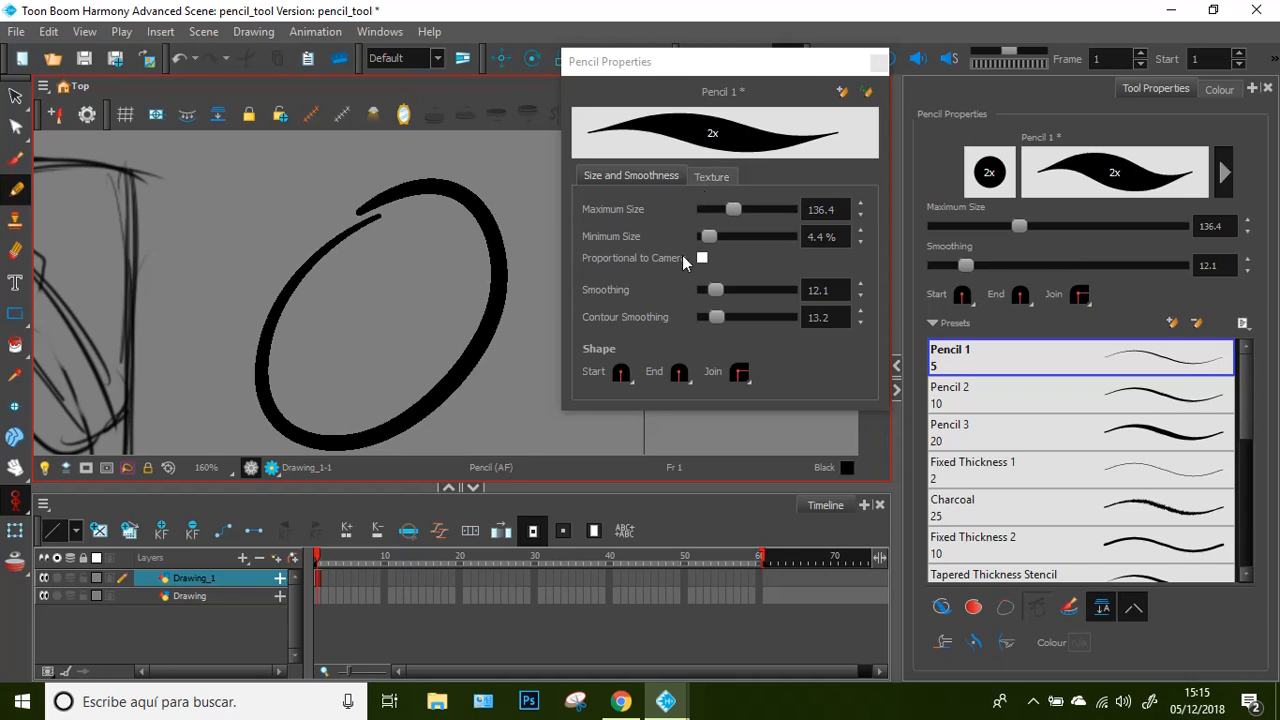
# Undo the oval, and draw an S-shaped test stroke with the Chalk pencil texture
pyautogui.click(712, 177)
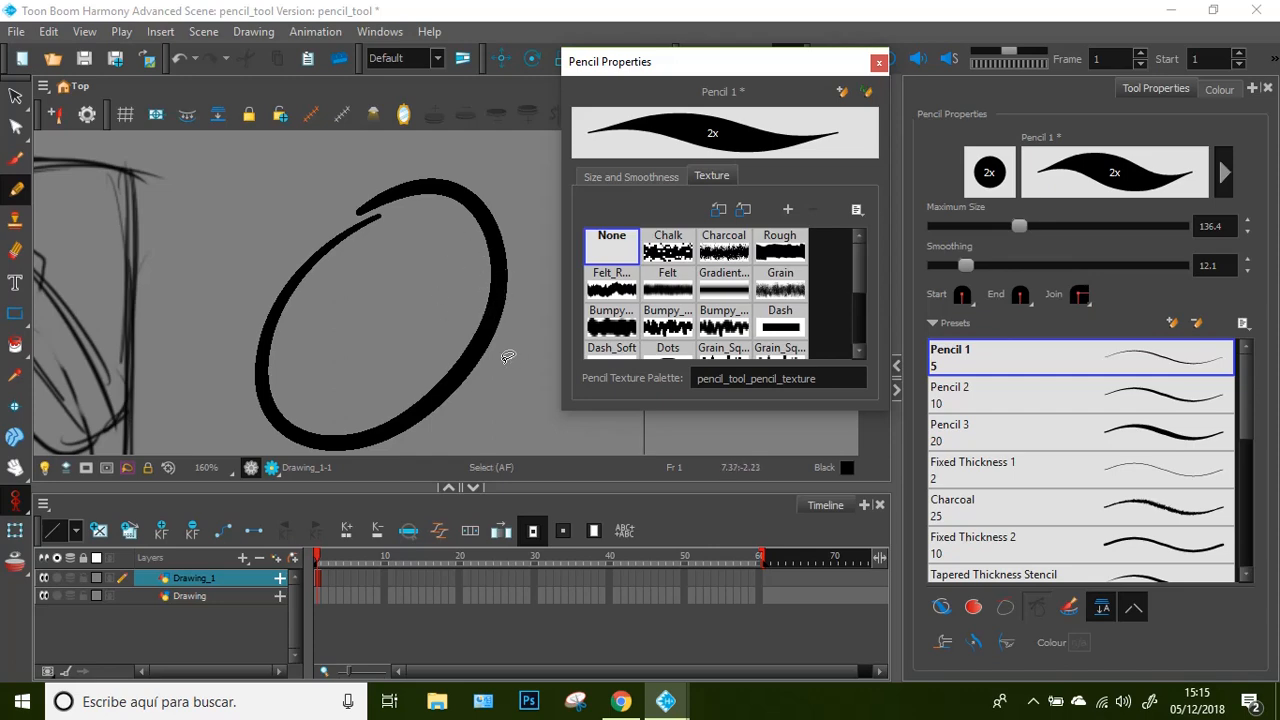
pyautogui.hotkey('ctrl', 'z')
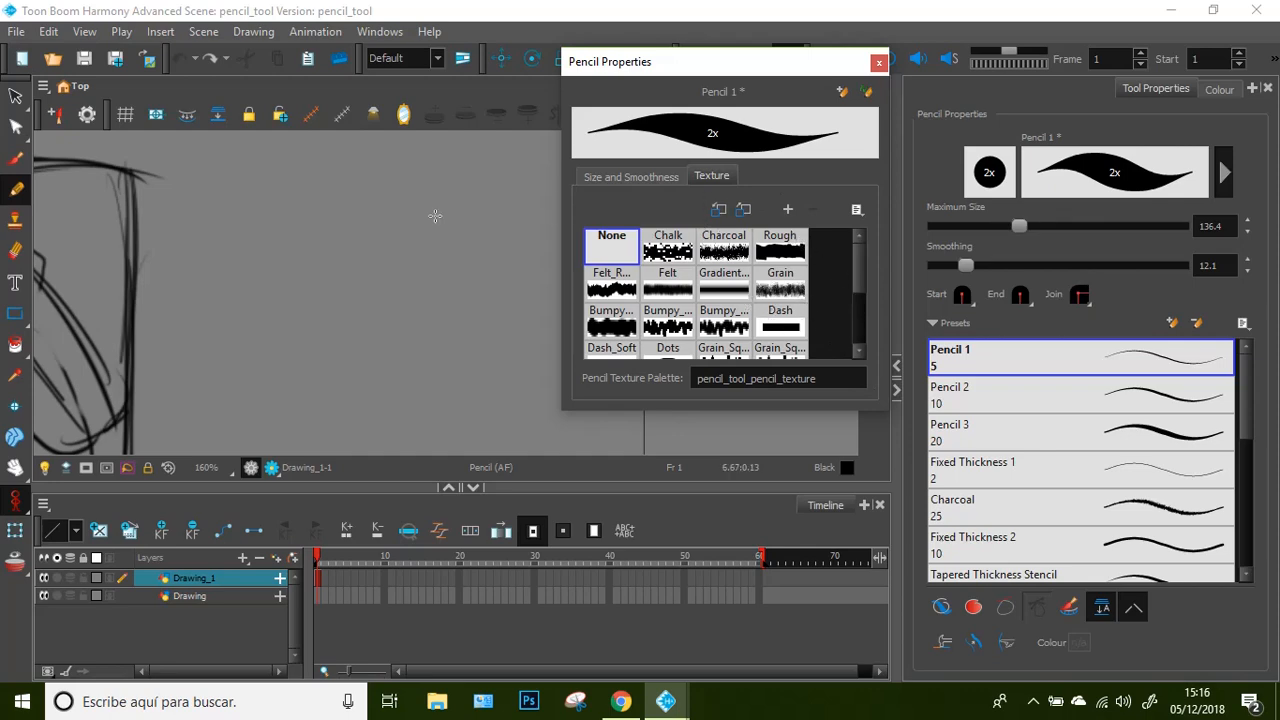
pyautogui.click(668, 252)
pyautogui.moveTo(386, 180)
pyautogui.mouseDown()
pyautogui.moveTo(338, 209)
pyautogui.moveTo(289, 366)
pyautogui.mouseUp()
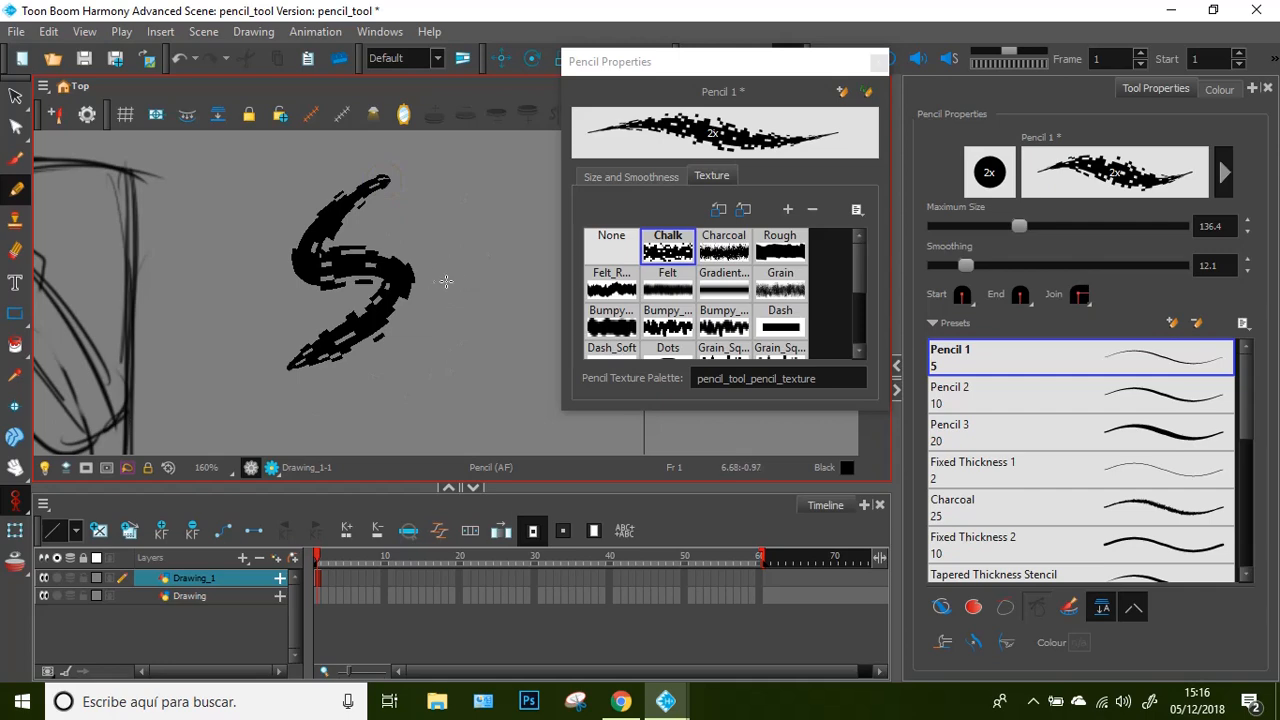
# Undo the S-shaped stroke, set the pencil's maximum size to 44, and redraw the S with the Chalk texture
pyautogui.hotkey('ctrl', 'z')
pyautogui.click(631, 176)
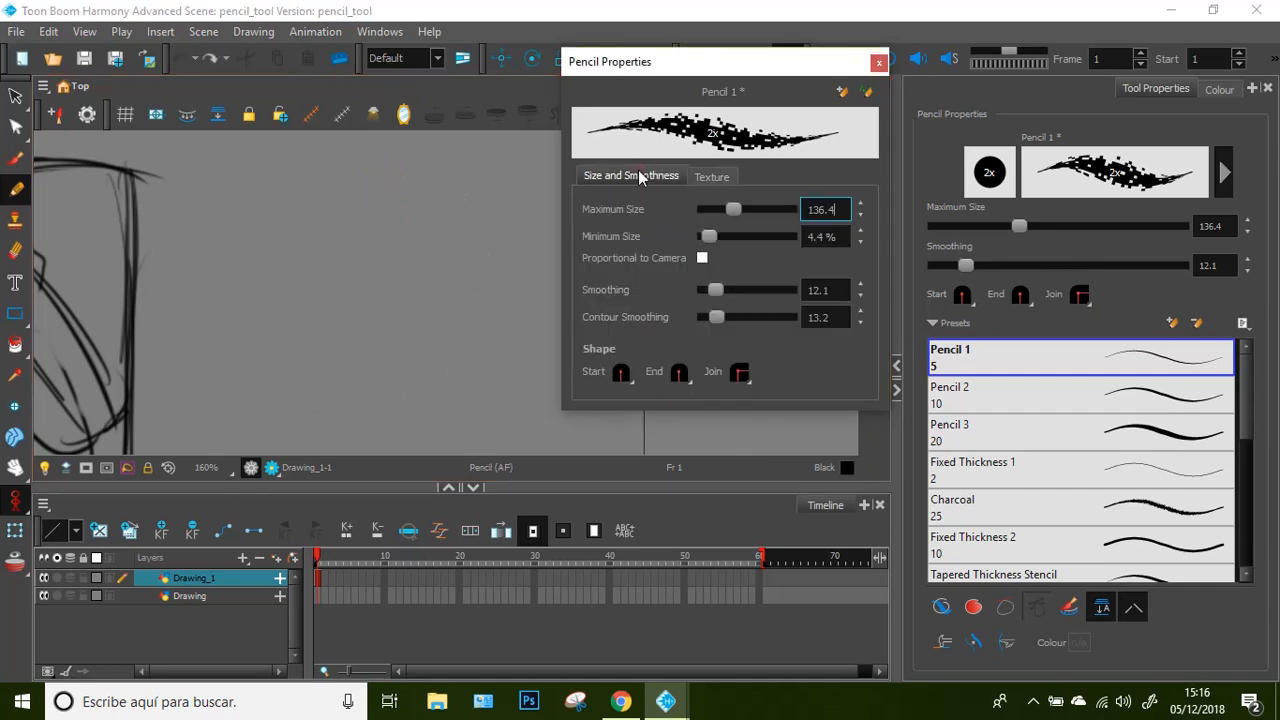
pyautogui.moveTo(732, 208); pyautogui.dragTo(714, 208)
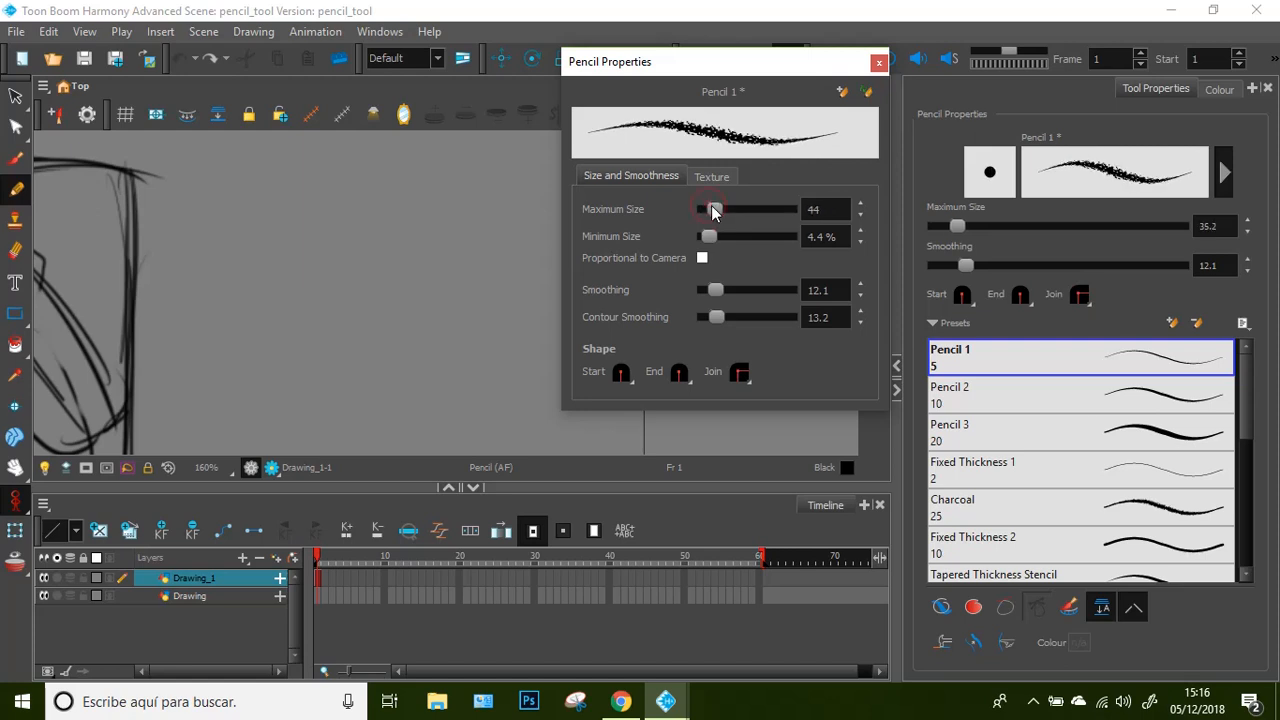
pyautogui.click(711, 176)
pyautogui.moveTo(350, 163); pyautogui.dragTo(228, 408)
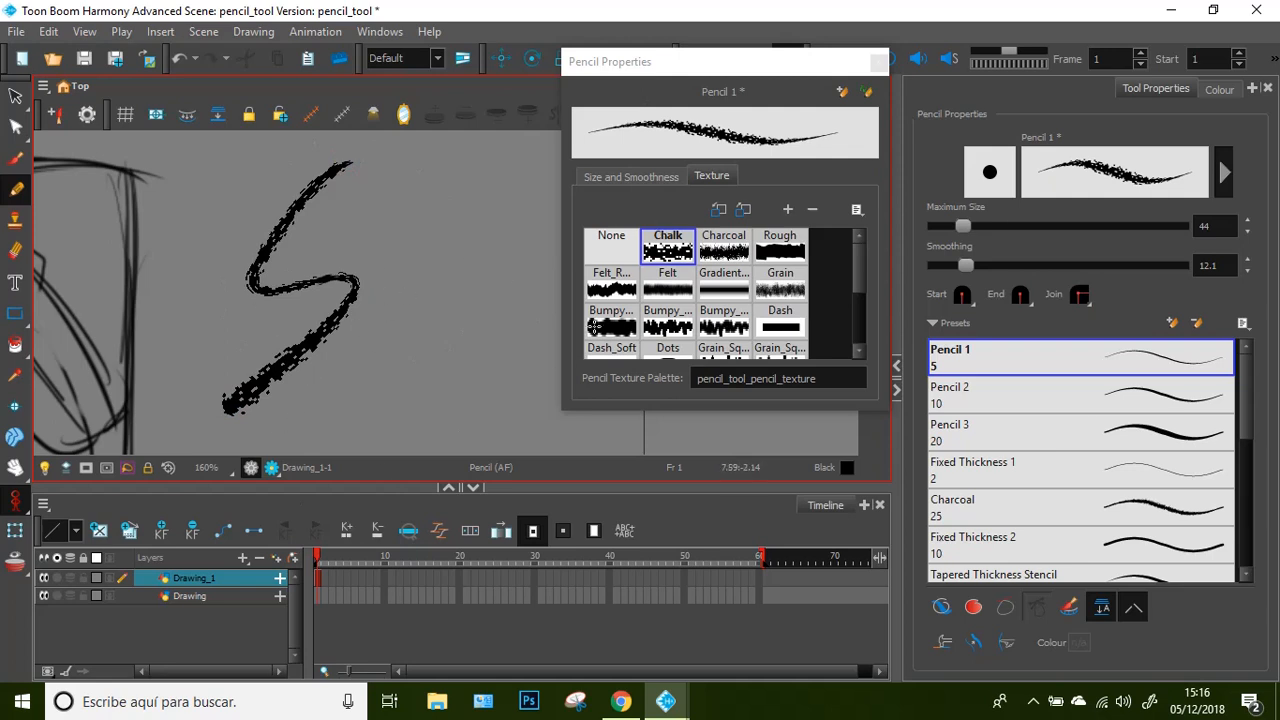
# Draw two more S-shaped test strokes beside the chalk one, using the Charcoal texture and the Rough texture
pyautogui.click(729, 234)
pyautogui.moveTo(402, 170)
pyautogui.mouseDown()
pyautogui.moveTo(355, 232)
pyautogui.moveTo(461, 280)
pyautogui.moveTo(363, 364)
pyautogui.mouseUp()
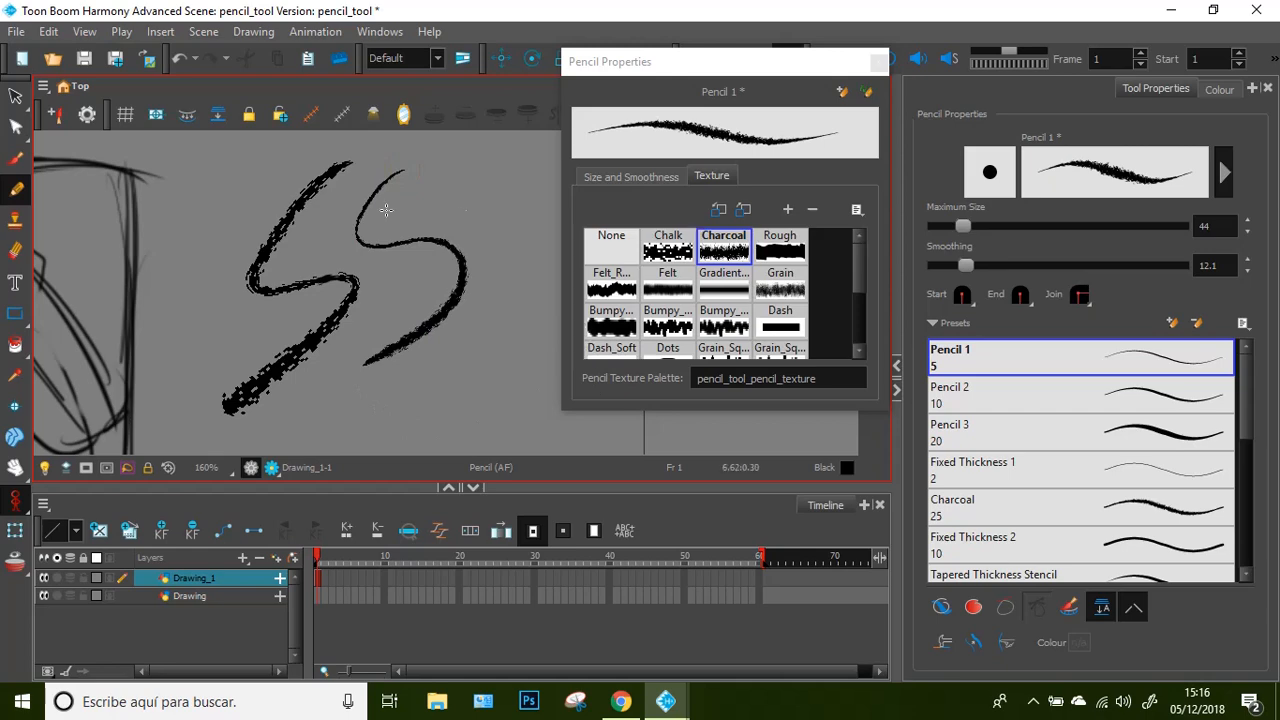
pyautogui.click(778, 243)
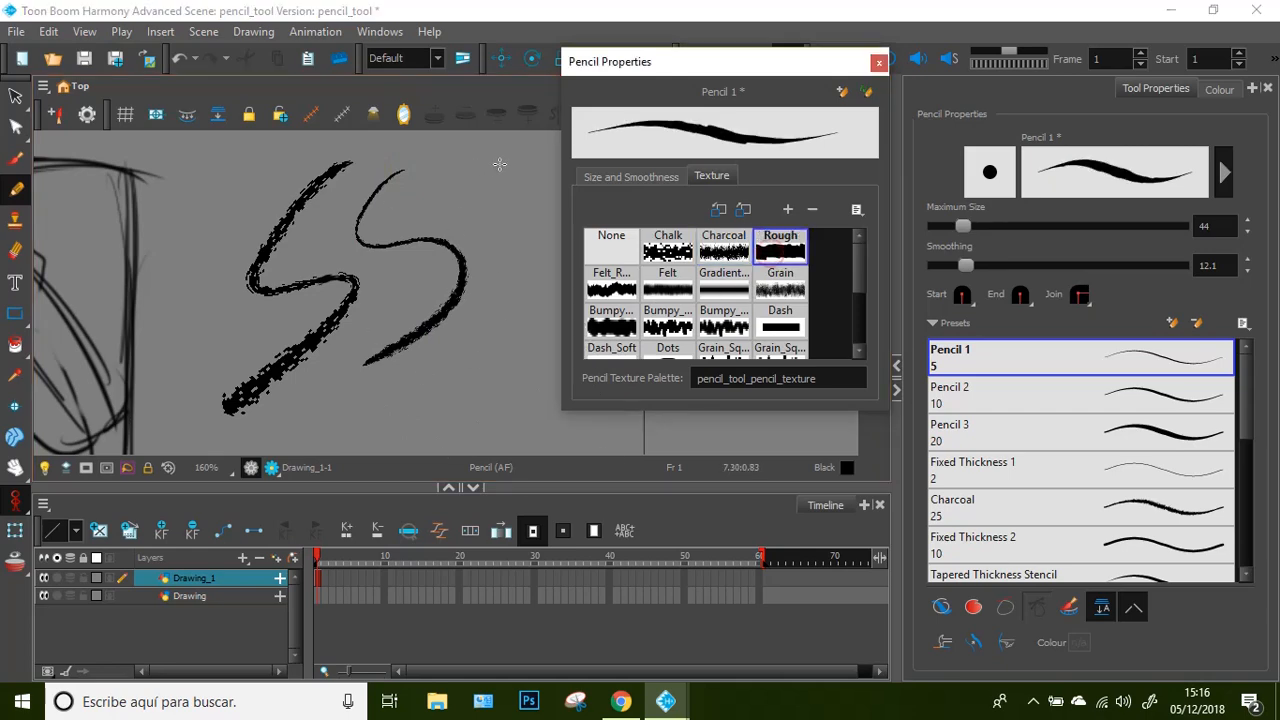
pyautogui.moveTo(463, 187); pyautogui.dragTo(554, 285)
pyautogui.moveTo(518, 329); pyautogui.dragTo(370, 432)
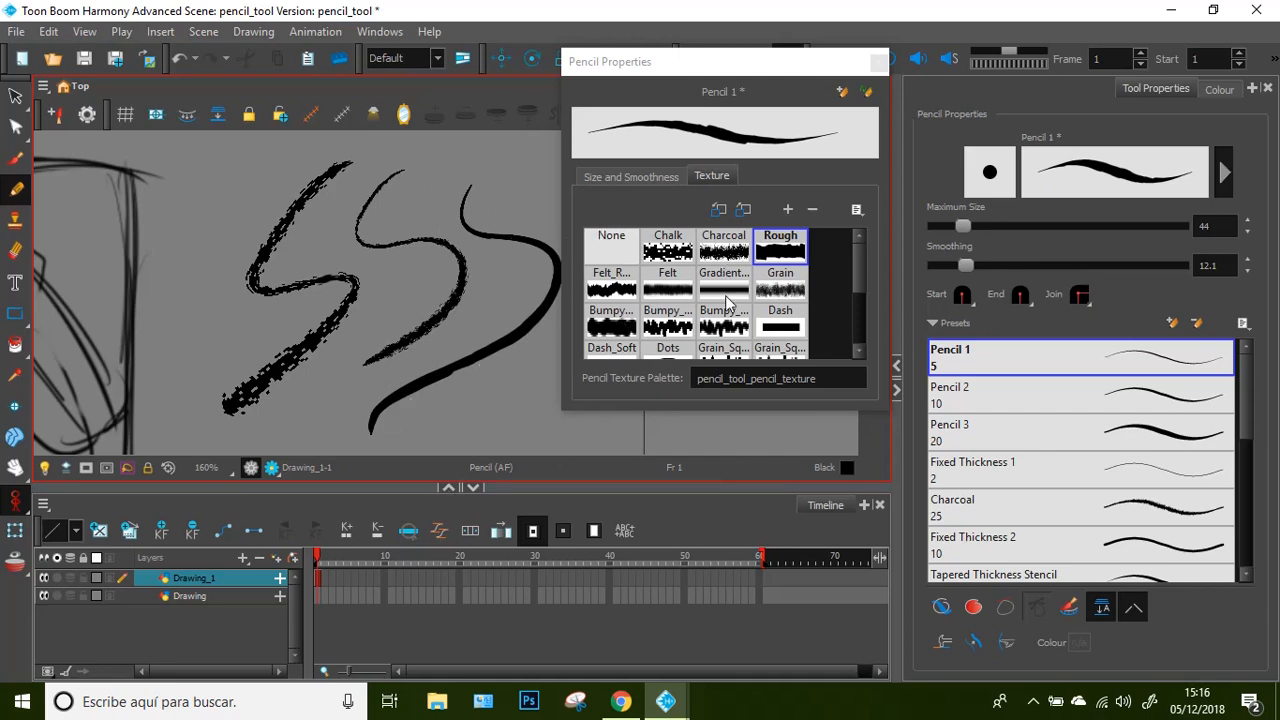
# Choose the Felt_R… texture and draw two short curved strokes, one above and one below the Rough stroke
pyautogui.click(605, 291)
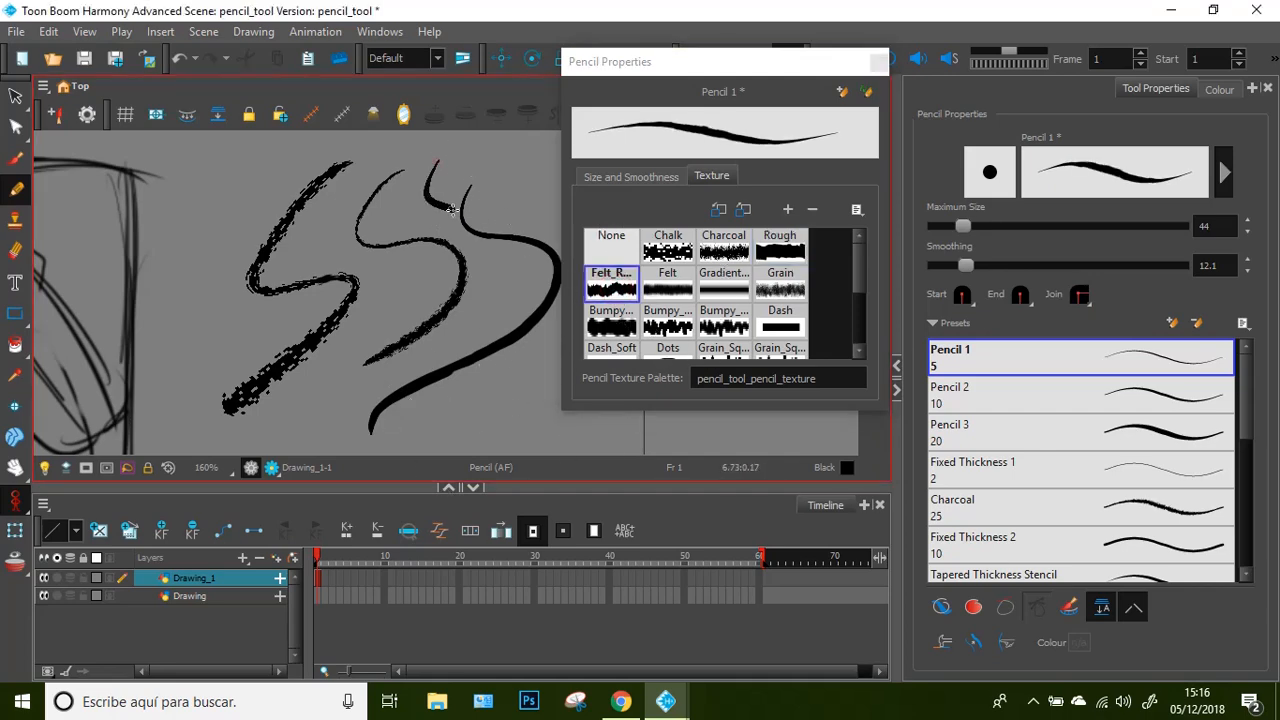
pyautogui.moveTo(436, 162); pyautogui.dragTo(463, 234)
pyautogui.moveTo(463, 434); pyautogui.dragTo(553, 452)
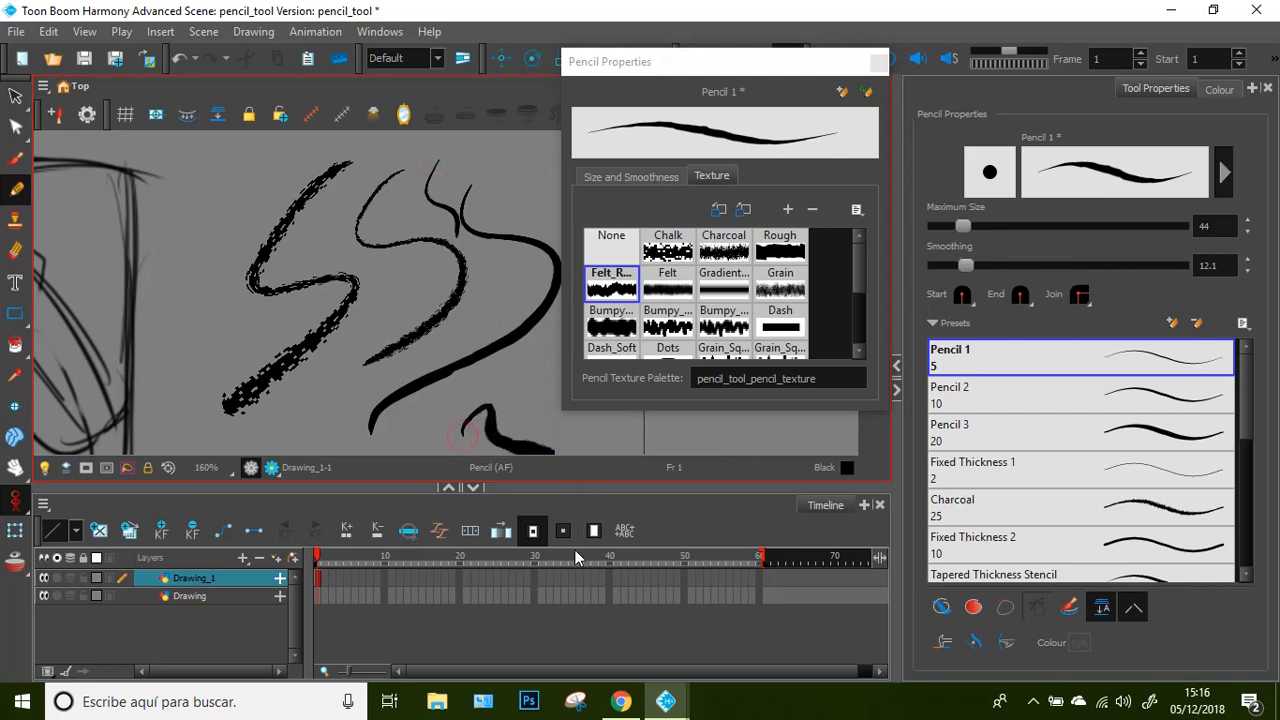
# Draw a wavy stroke with the Stringy texture and a shorter one with the Wiggly… texture beside the chalk stroke
pyautogui.moveTo(857, 276); pyautogui.dragTo(862, 320)
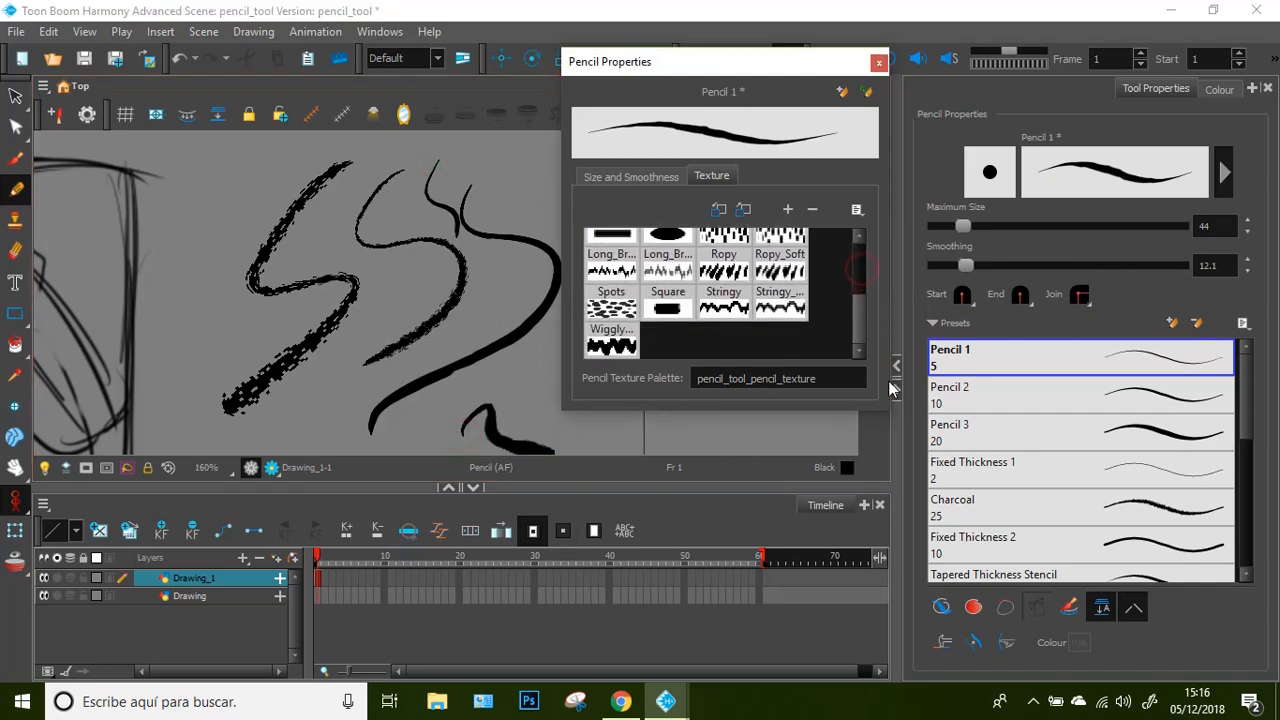
pyautogui.click(735, 312)
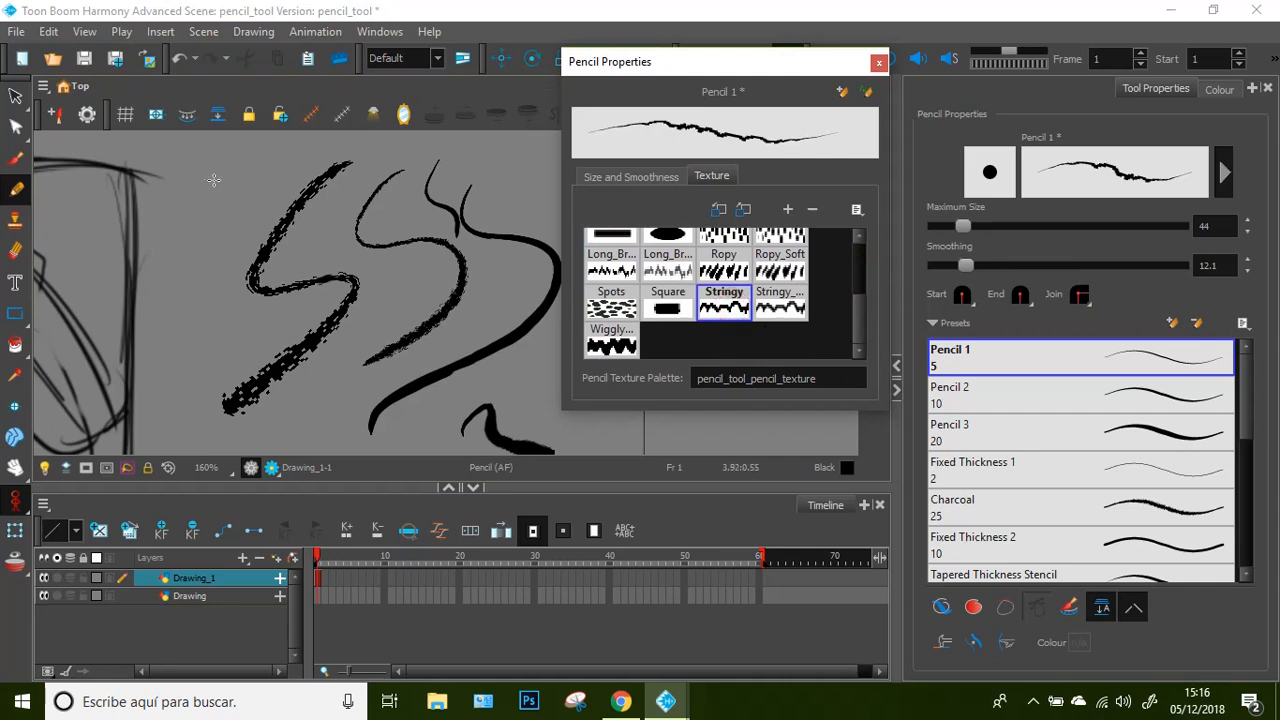
pyautogui.moveTo(216, 176); pyautogui.dragTo(185, 375)
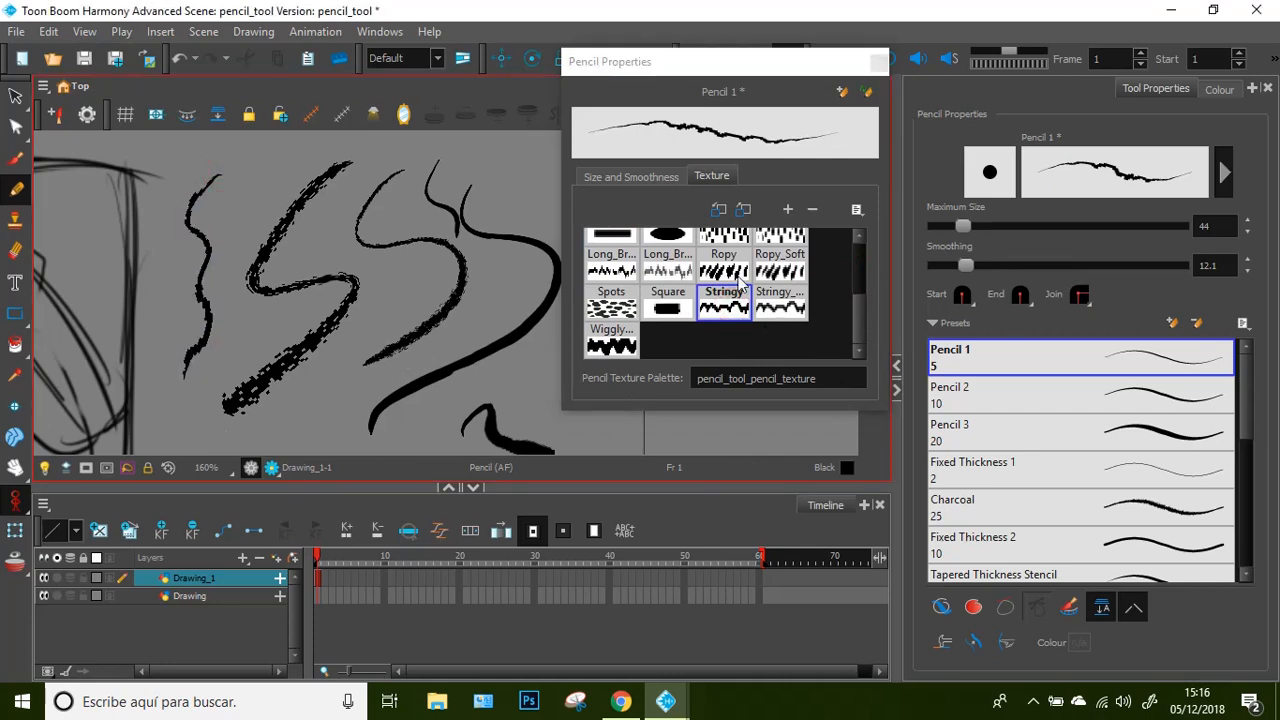
pyautogui.click(612, 343)
pyautogui.moveTo(258, 160); pyautogui.dragTo(225, 280)
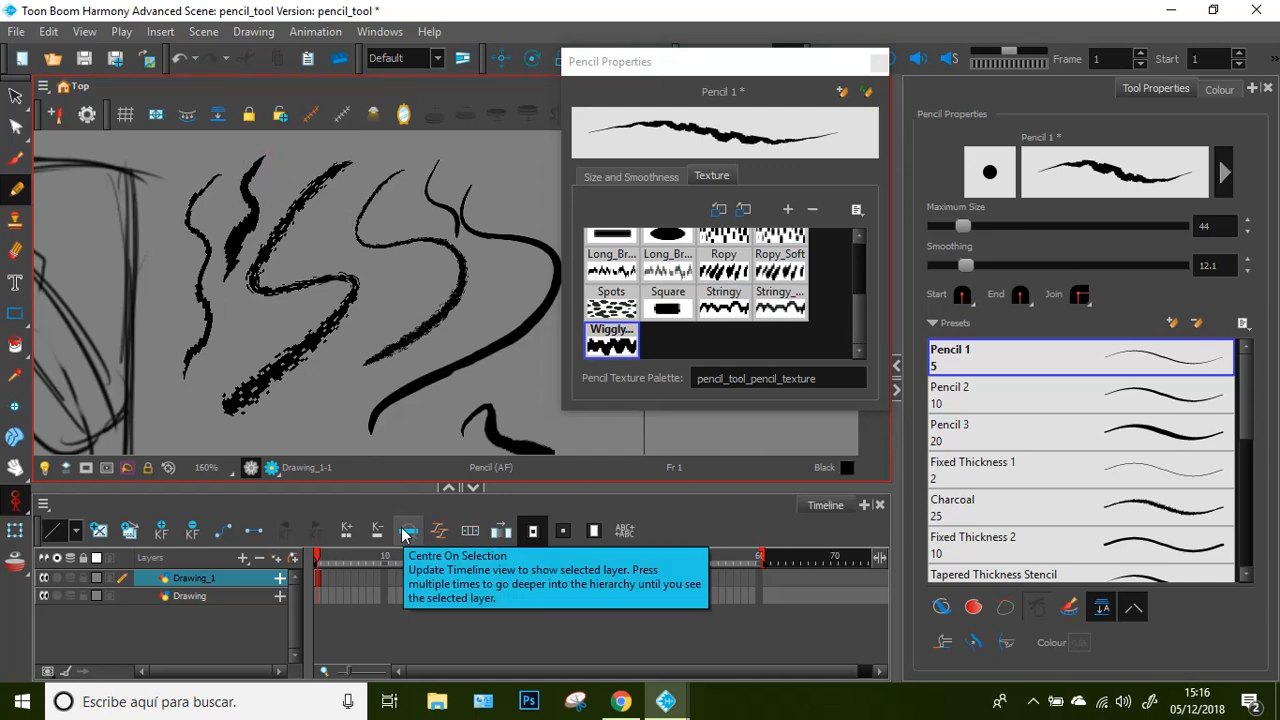
# Undo all the textured test strokes drawn beside the boot sketch
pyautogui.click(625, 176)
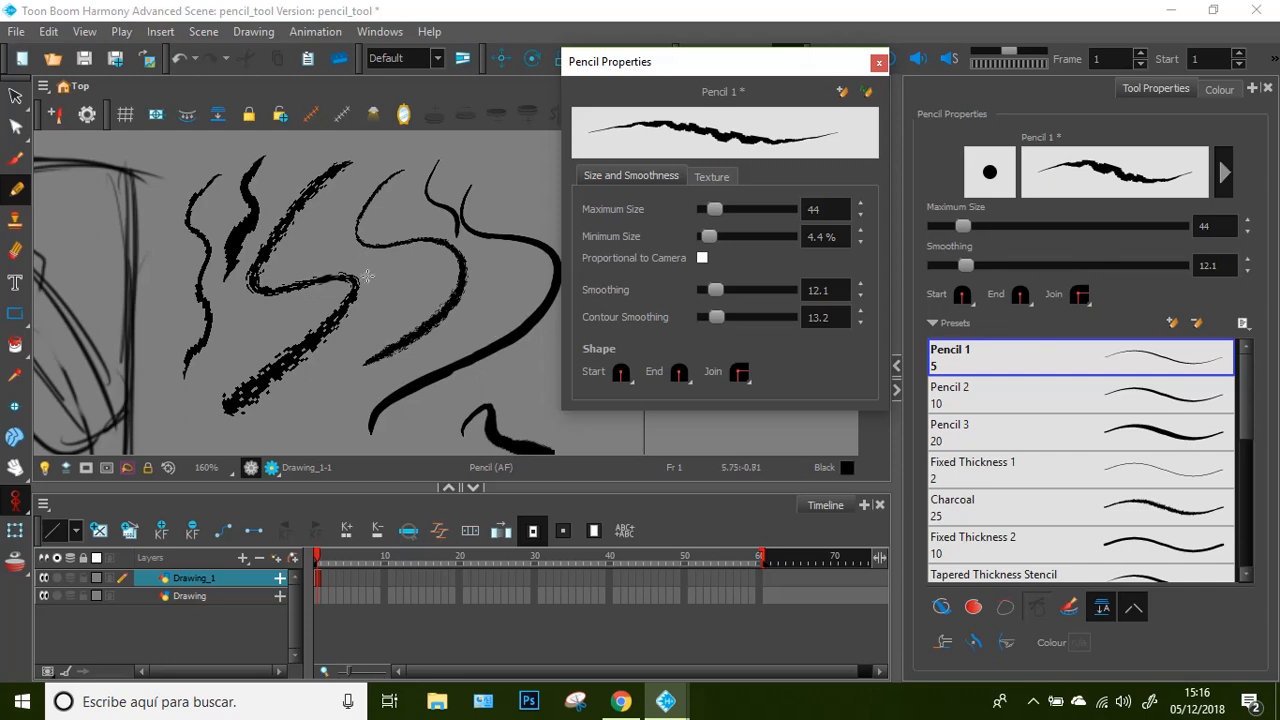
pyautogui.hotkey('ctrl', 'z')
pyautogui.hotkey('ctrl', 'z')
pyautogui.hotkey('ctrl', 'z')
pyautogui.hotkey('ctrl', 'z')
pyautogui.hotkey('ctrl', 'z')
pyautogui.hotkey('ctrl', 'z')
pyautogui.hotkey('ctrl', 'z')
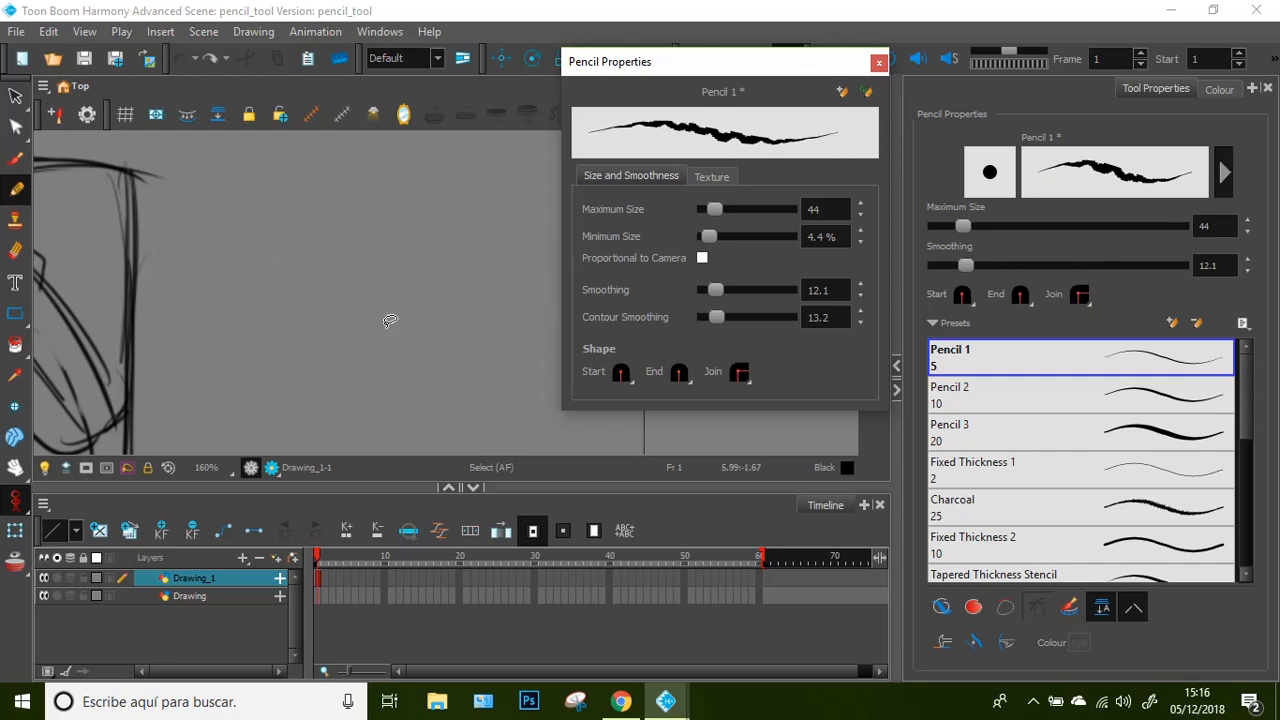
# Choose the Rough texture for the pencil and set its minimum size to 37.4 % and maximum size to 35.2
pyautogui.click(712, 176)
pyautogui.scroll(3, 857, 241)
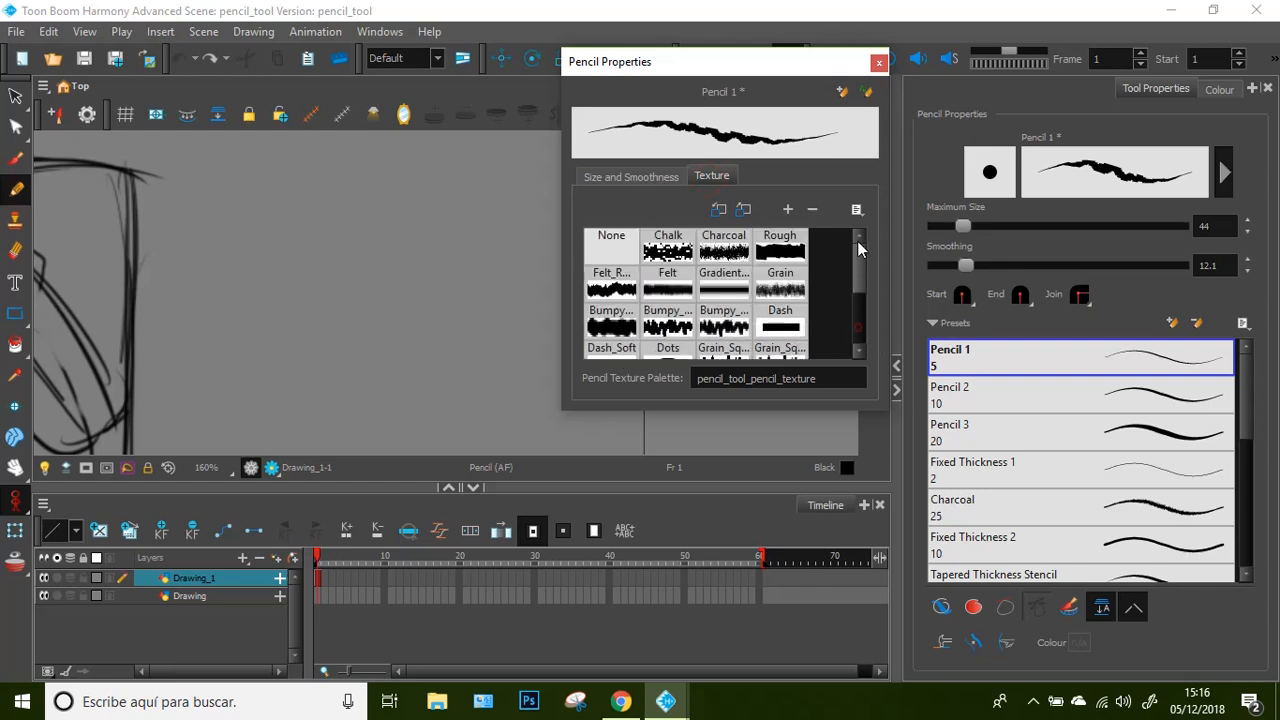
pyautogui.click(780, 245)
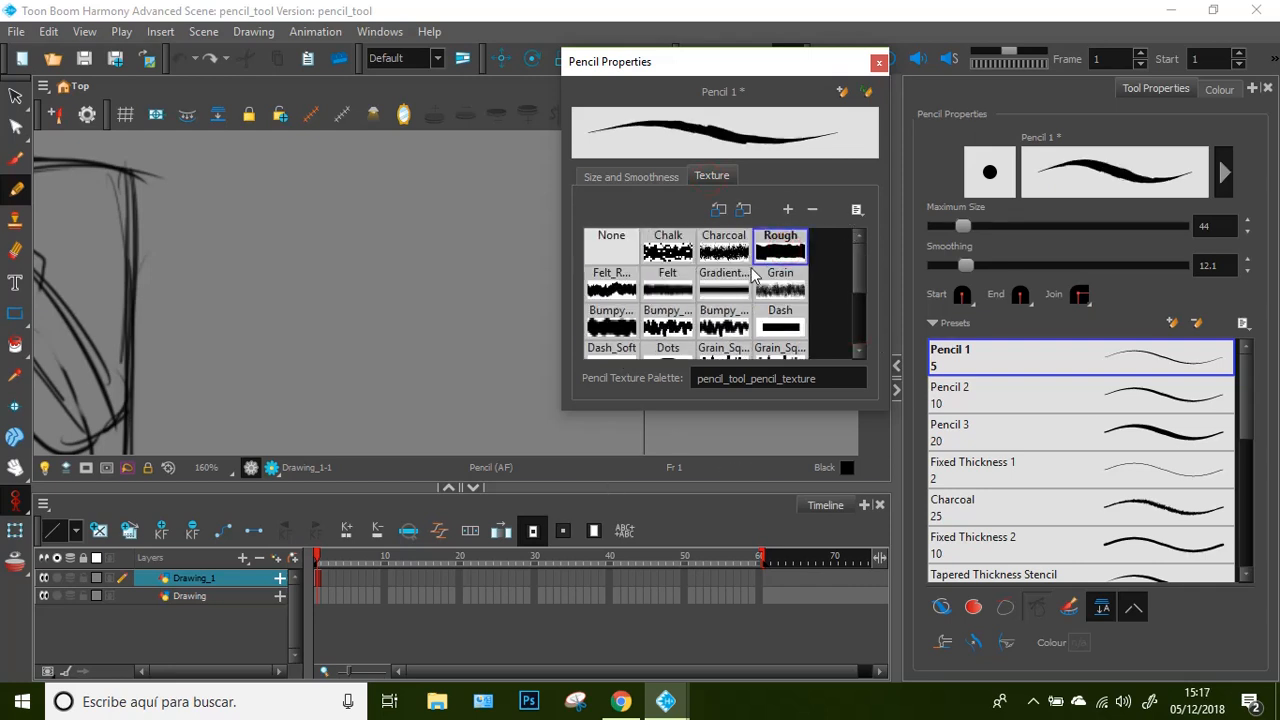
pyautogui.click(648, 180)
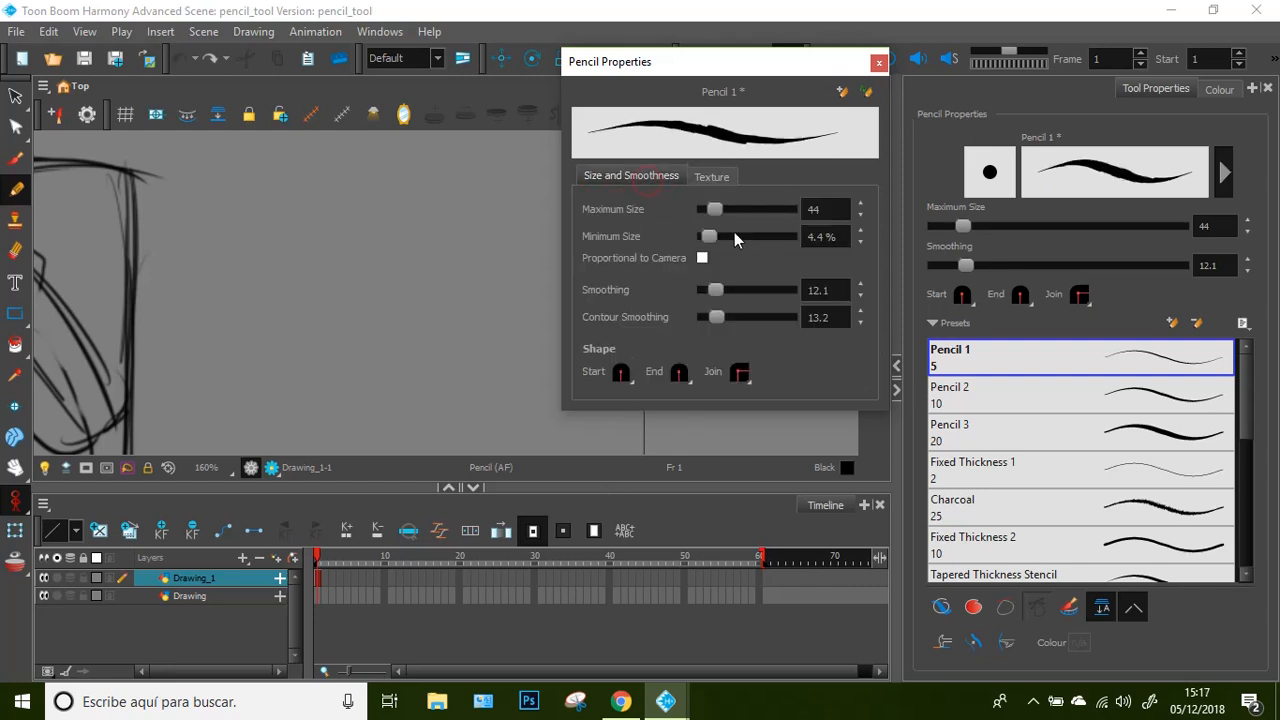
pyautogui.moveTo(712, 236); pyautogui.dragTo(739, 238)
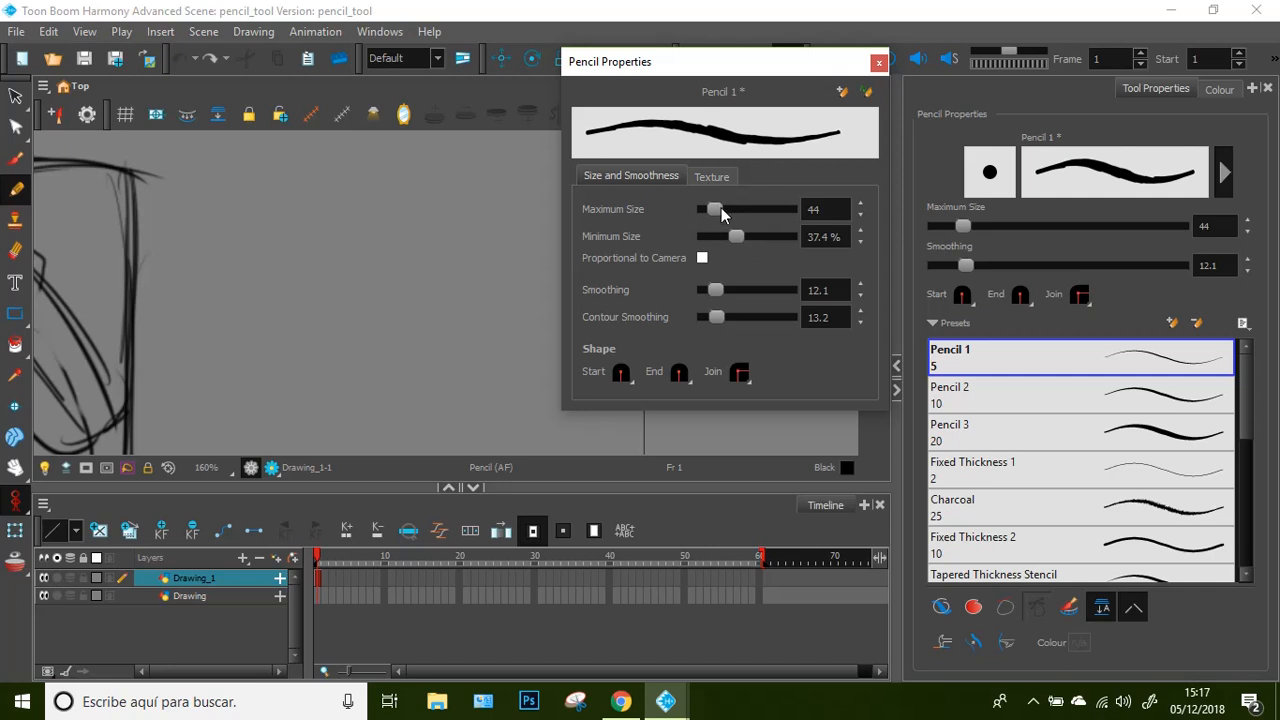
pyautogui.moveTo(720, 212); pyautogui.dragTo(720, 219)
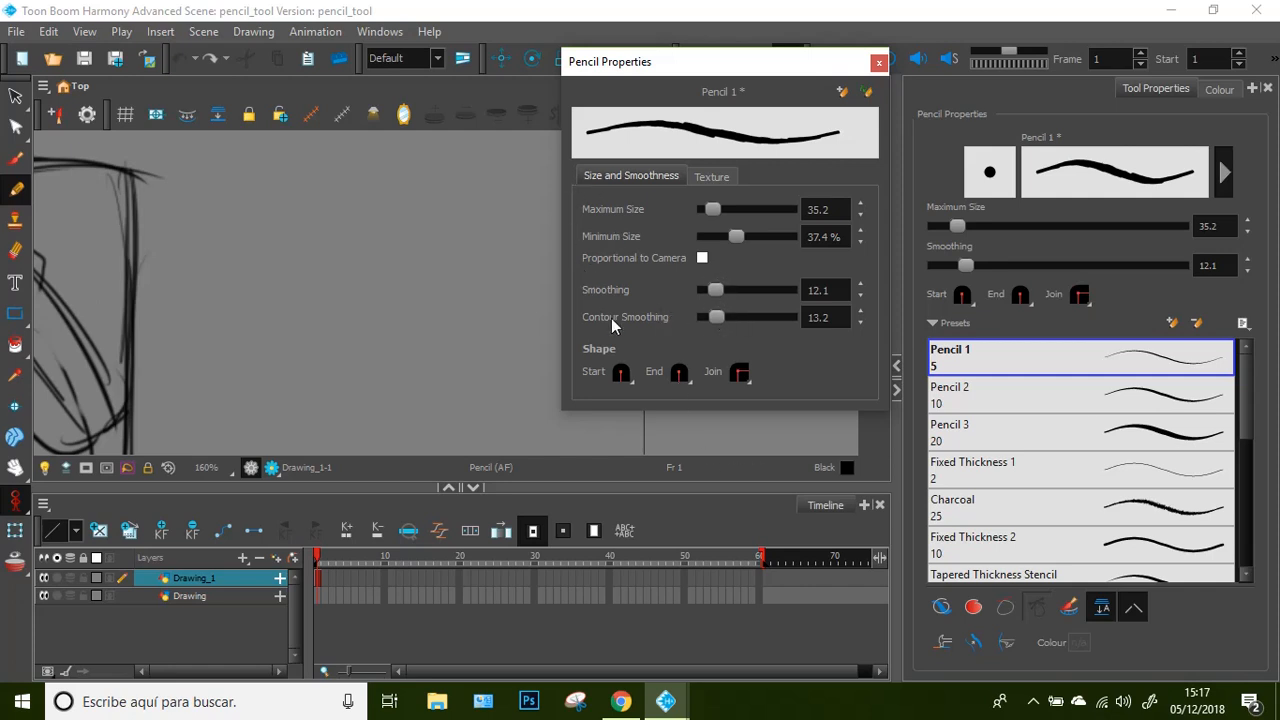
# Set both the start and end shapes of the pencil stroke to Flat
pyautogui.click(622, 372)
pyautogui.click(645, 418)
pyautogui.click(680, 372)
pyautogui.click(727, 434)
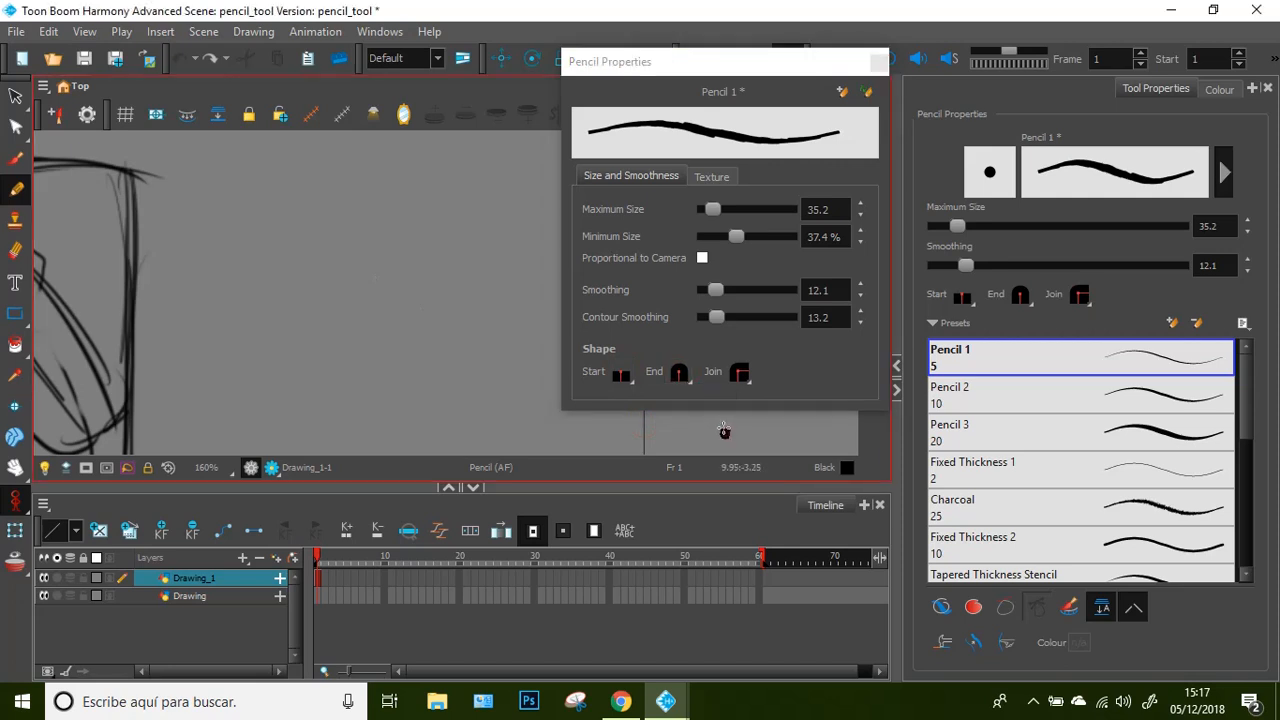
pyautogui.click(680, 372)
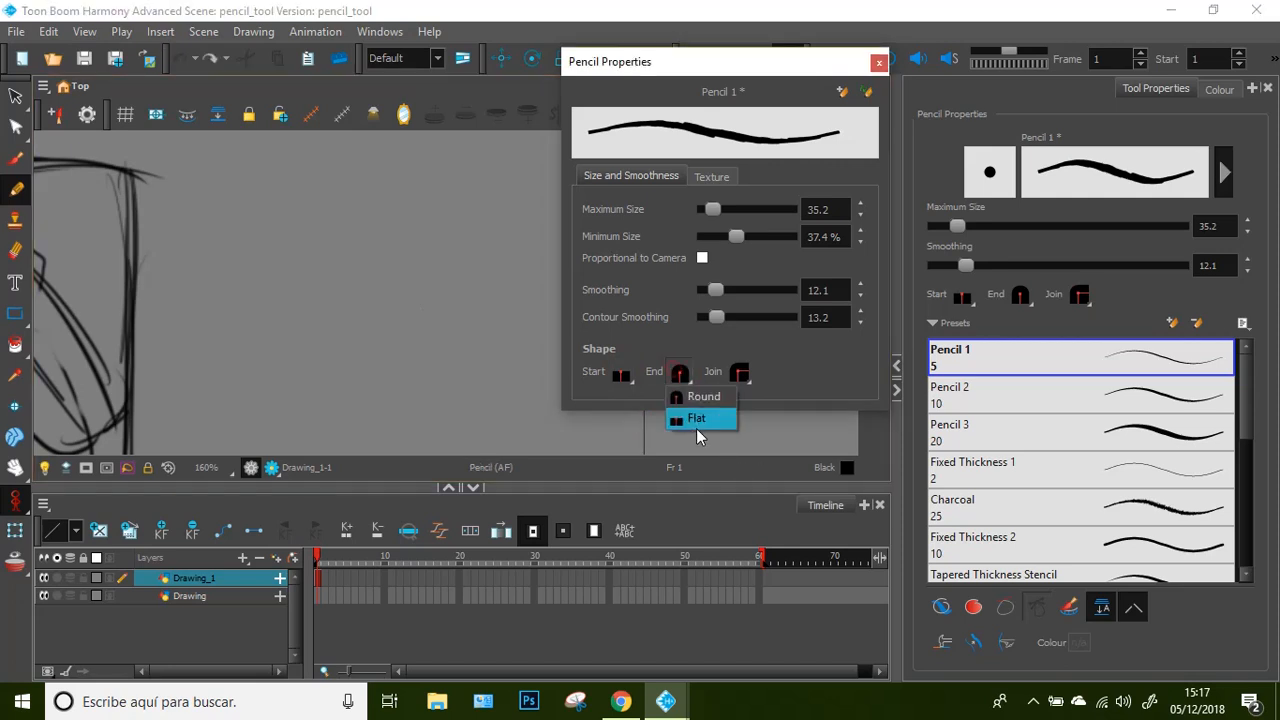
pyautogui.click(697, 420)
# Draw two flat-ended test strokes meeting at a corner beside the sketch, examine the joint up close, and undo them
pyautogui.moveTo(352, 392)
pyautogui.mouseDown()
pyautogui.moveTo(345, 286)
pyautogui.moveTo(401, 289)
pyautogui.moveTo(347, 287)
pyautogui.mouseUp()
pyautogui.hotkey('ctrl', 'z')
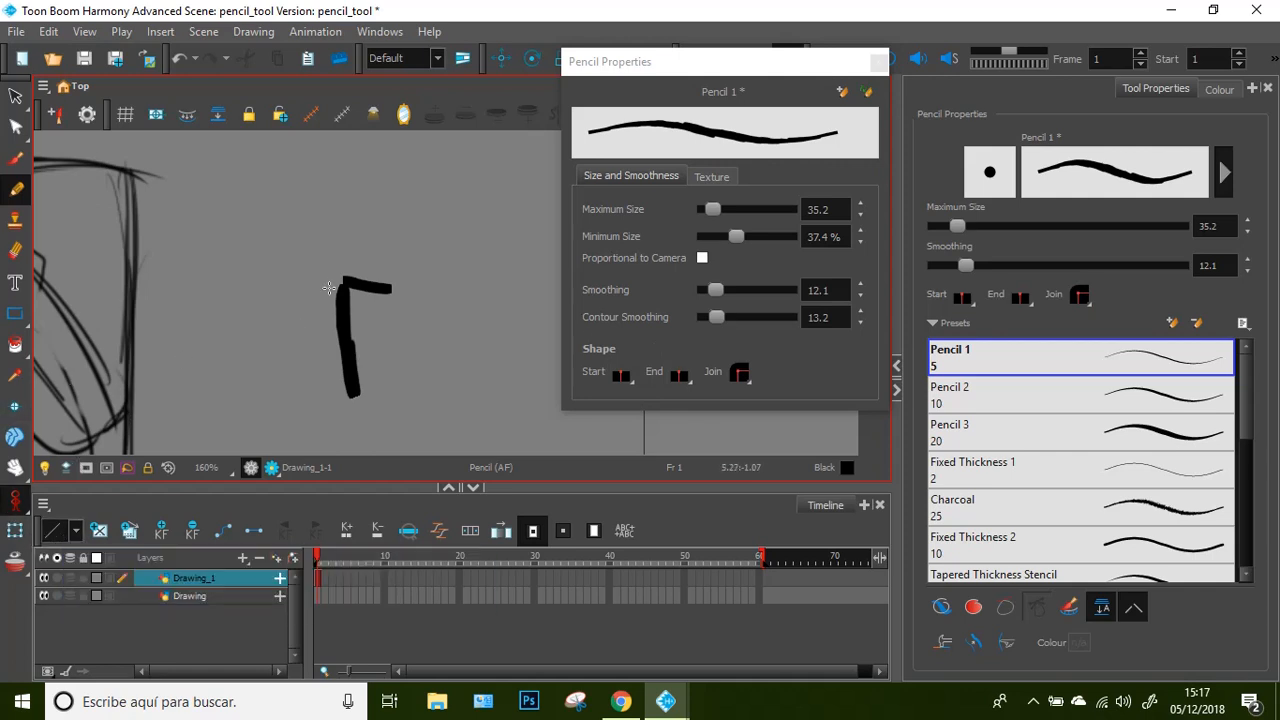
pyautogui.scroll(8, 345, 287)
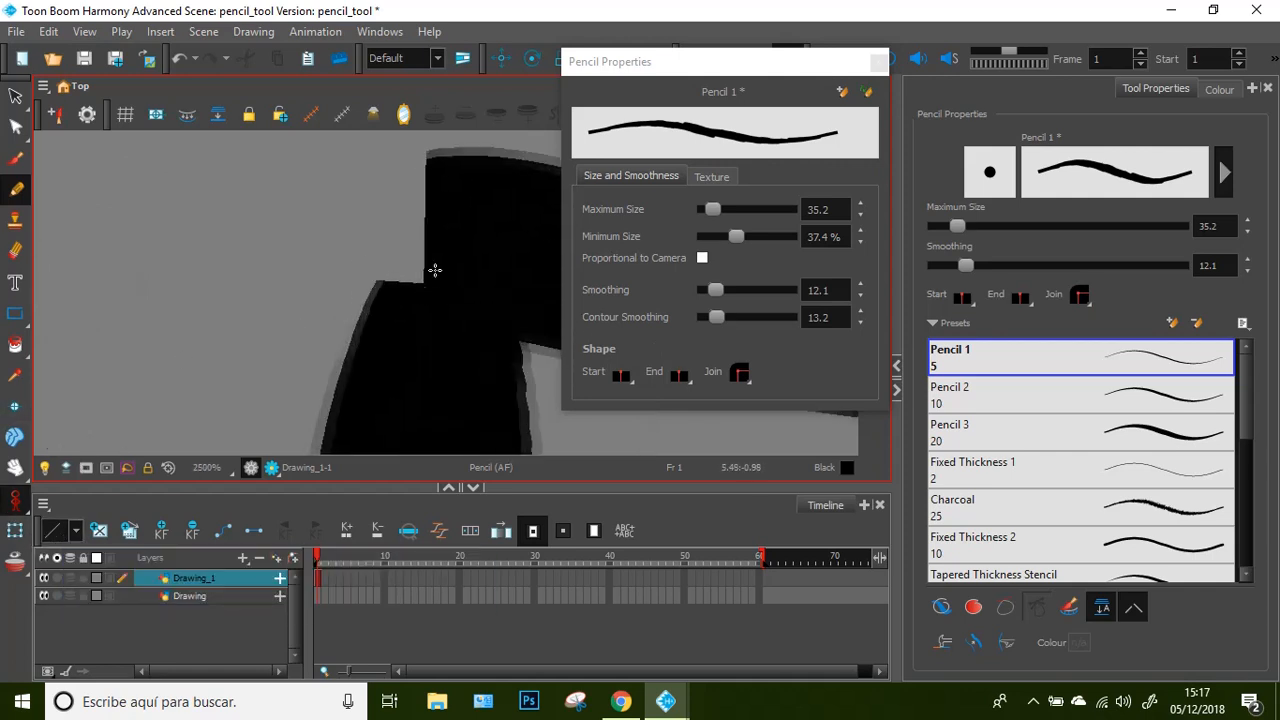
pyautogui.scroll(-6, 445, 290)
pyautogui.scroll(-2, 456, 307)
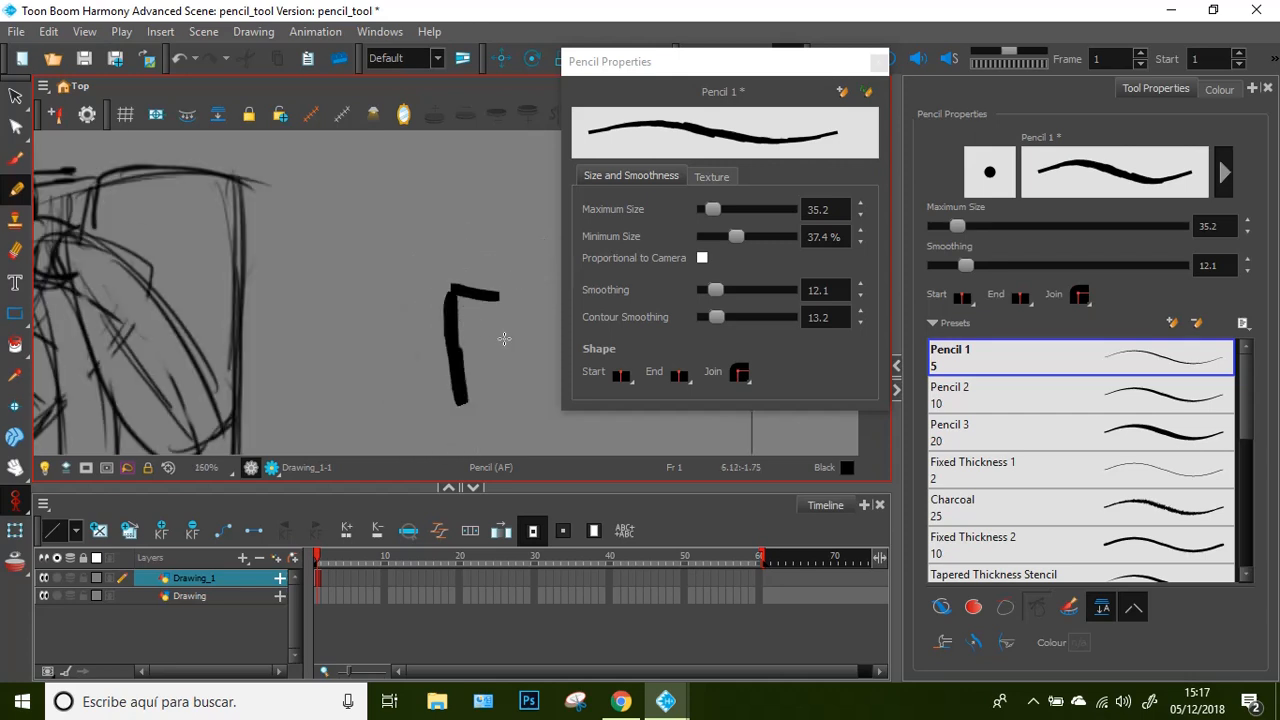
pyautogui.hotkey('ctrl', 'z')
pyautogui.hotkey('ctrl', 'z')
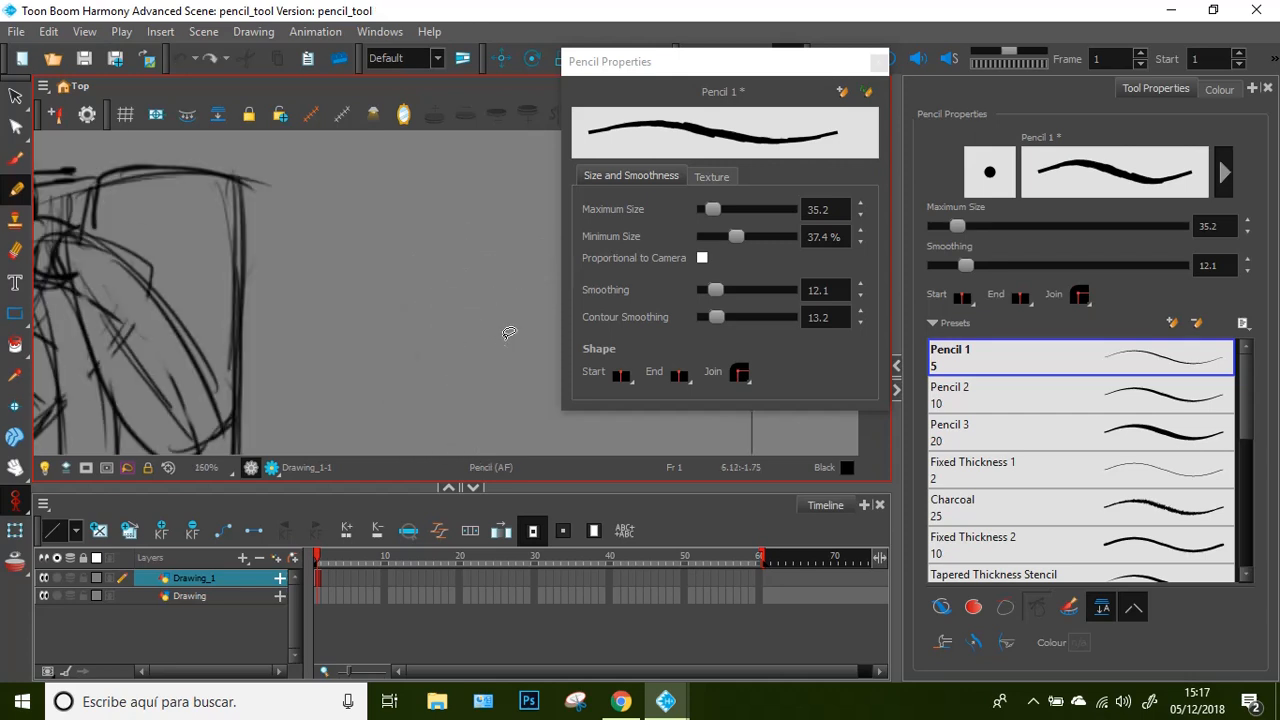
# Set the stroke's start and end shapes back to Round and move the pencil properties window clear of the view controls
pyautogui.click(620, 376)
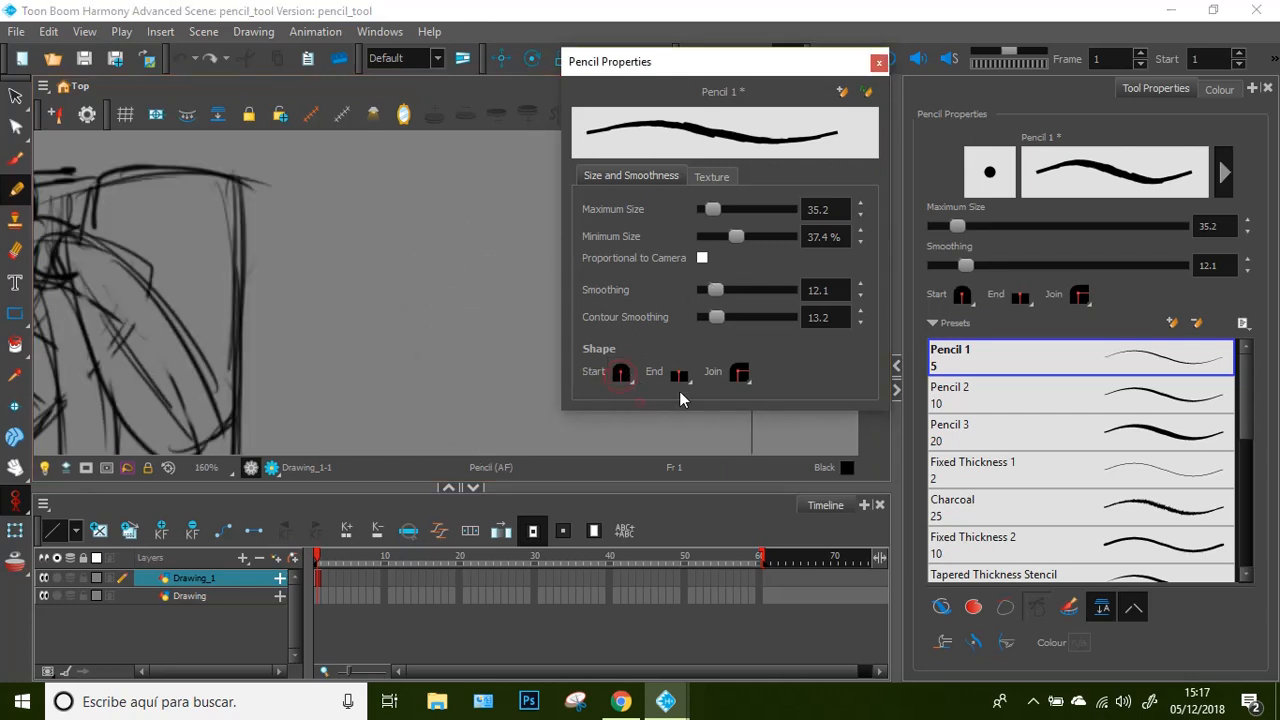
pyautogui.click(679, 376)
pyautogui.click(690, 401)
pyautogui.moveTo(785, 74)
pyautogui.mouseDown()
pyautogui.moveTo(735, 72)
pyautogui.moveTo(690, 129)
pyautogui.moveTo(735, 138)
pyautogui.mouseUp()
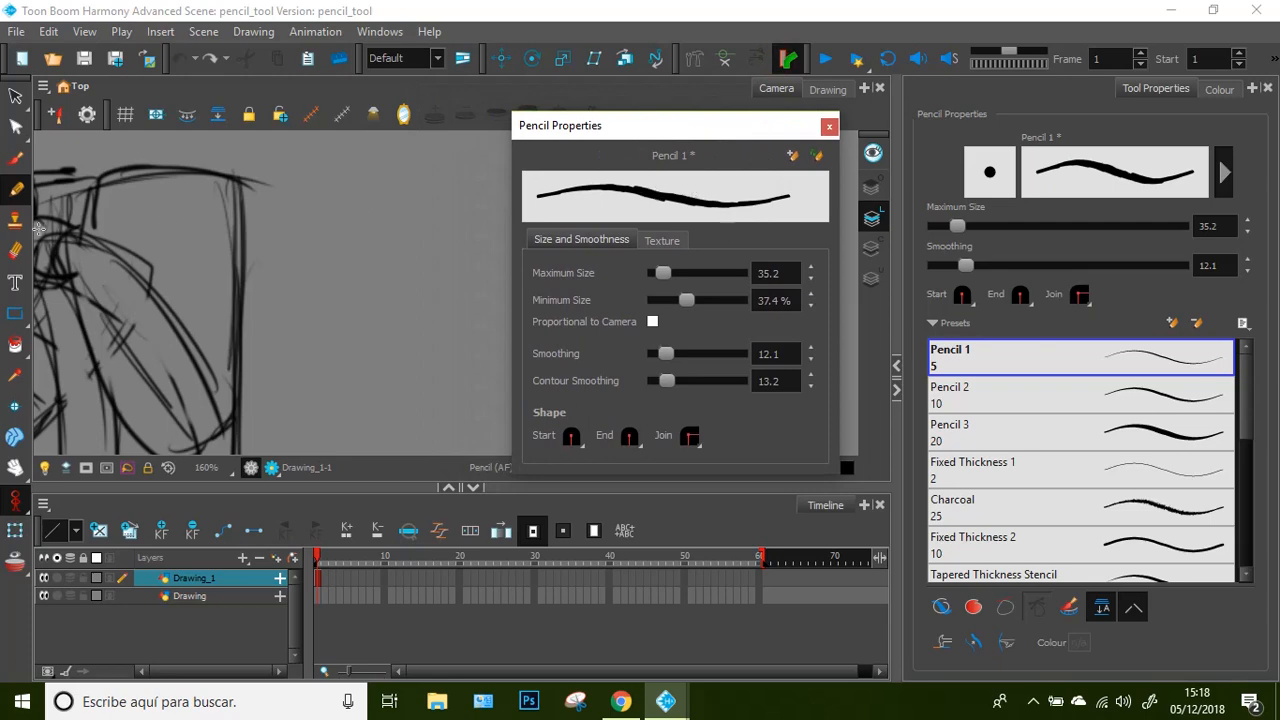
# Trace the boot's upper back panel over the sketch with thick pencil strokes that form a closed outline
pyautogui.moveTo(90, 229)
pyautogui.mouseDown()
pyautogui.moveTo(157, 273)
pyautogui.moveTo(235, 405)
pyautogui.mouseUp()
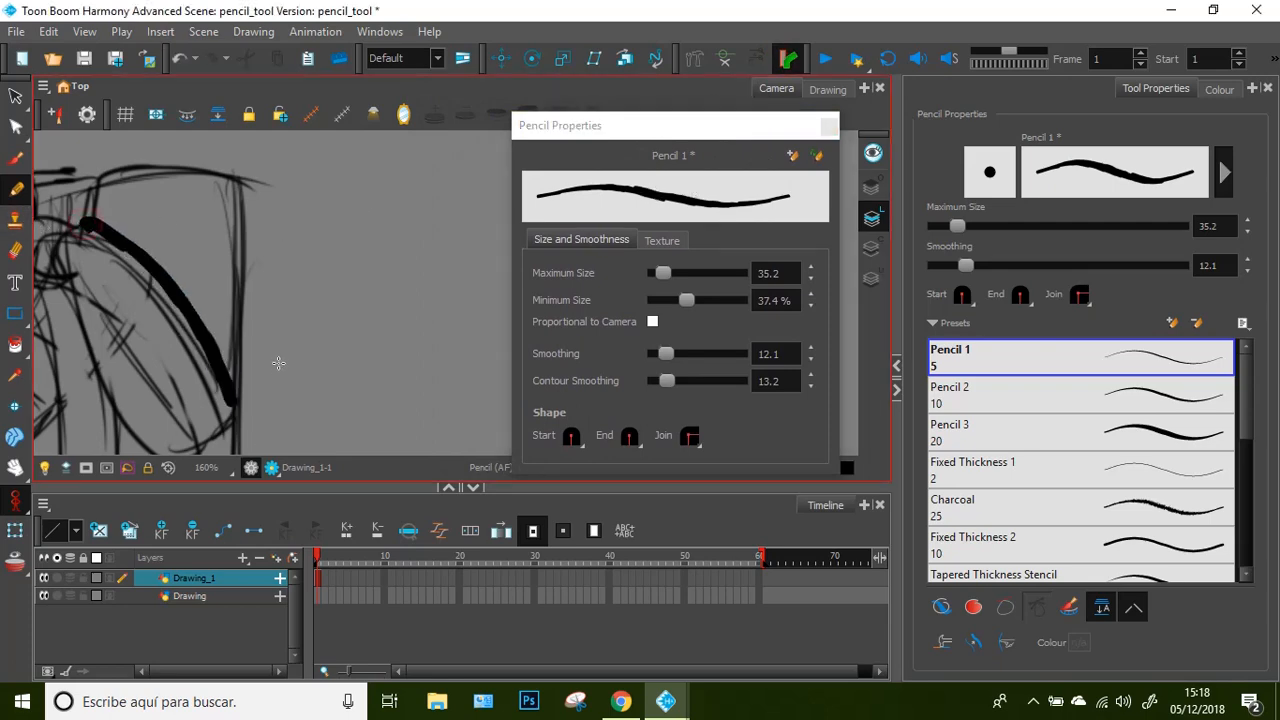
pyautogui.moveTo(92, 229)
pyautogui.mouseDown()
pyautogui.moveTo(95, 163)
pyautogui.moveTo(260, 210)
pyautogui.moveTo(238, 410)
pyautogui.mouseUp()
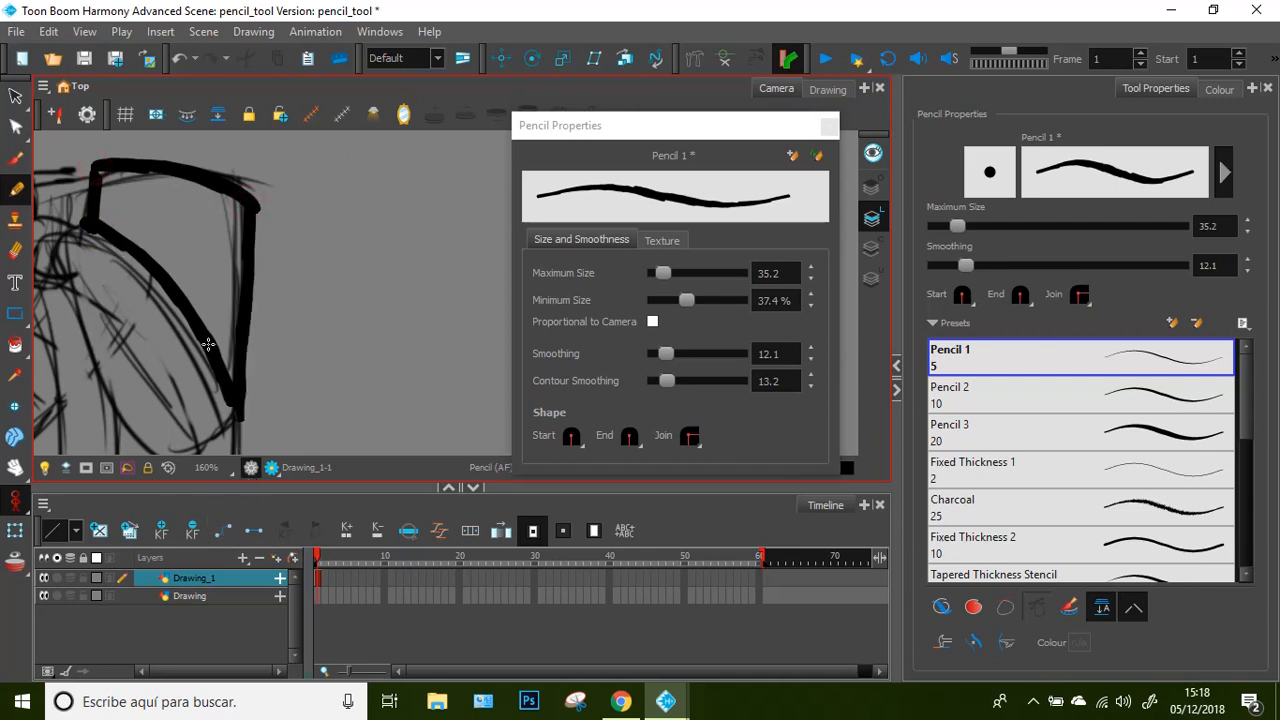
pyautogui.scroll(-4, 118, 245)
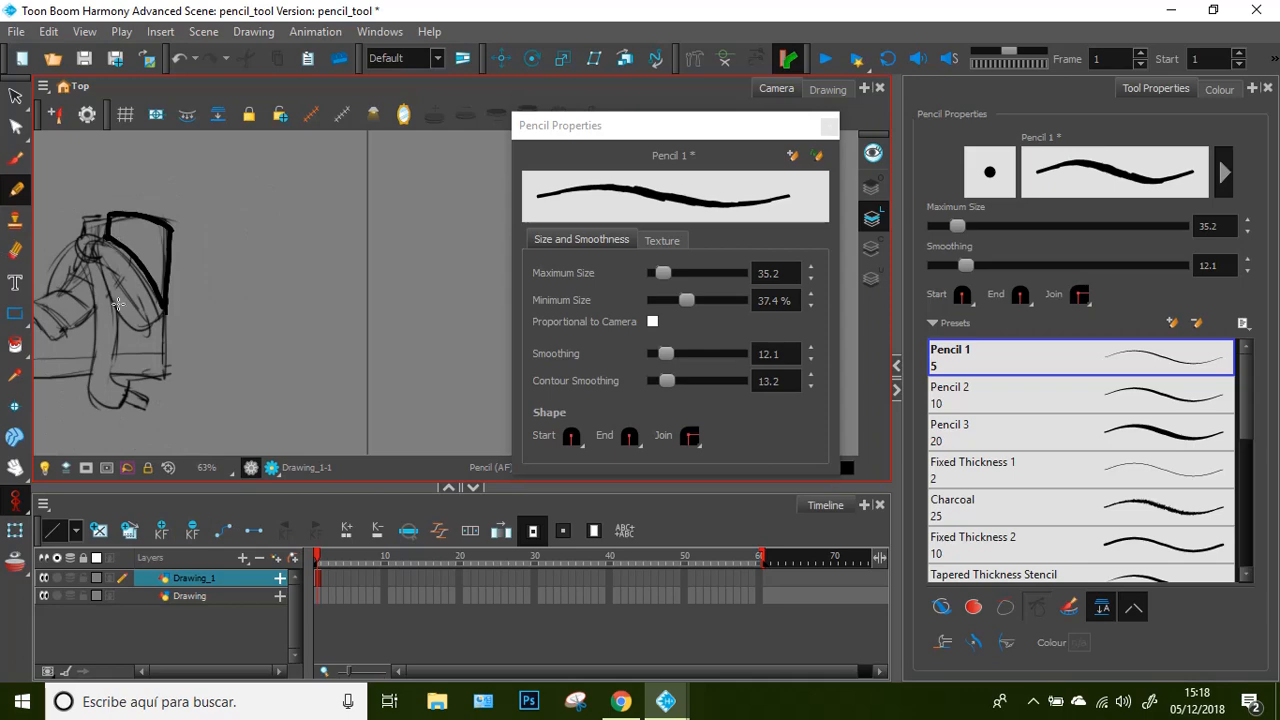
pyautogui.scroll(-2, 118, 304)
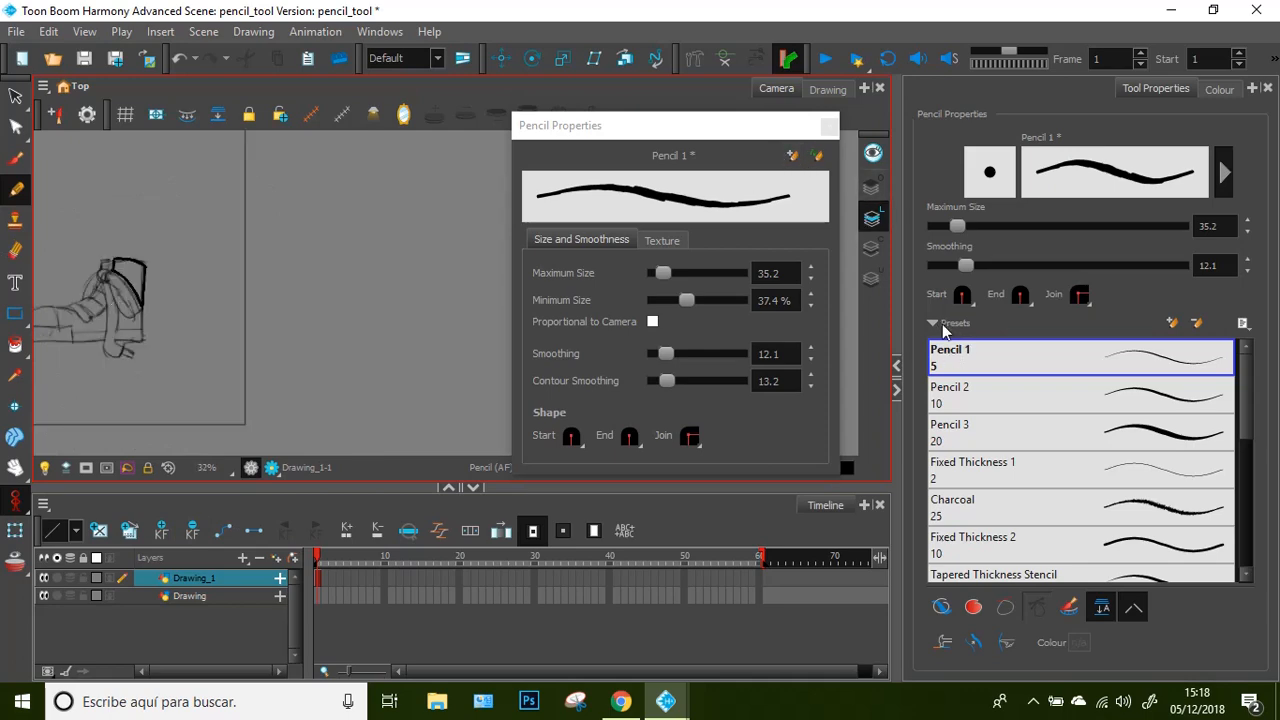
# Save the current pencil settings as a new preset, named with the artist's first name followed by _pencil_preset
pyautogui.click(792, 157)
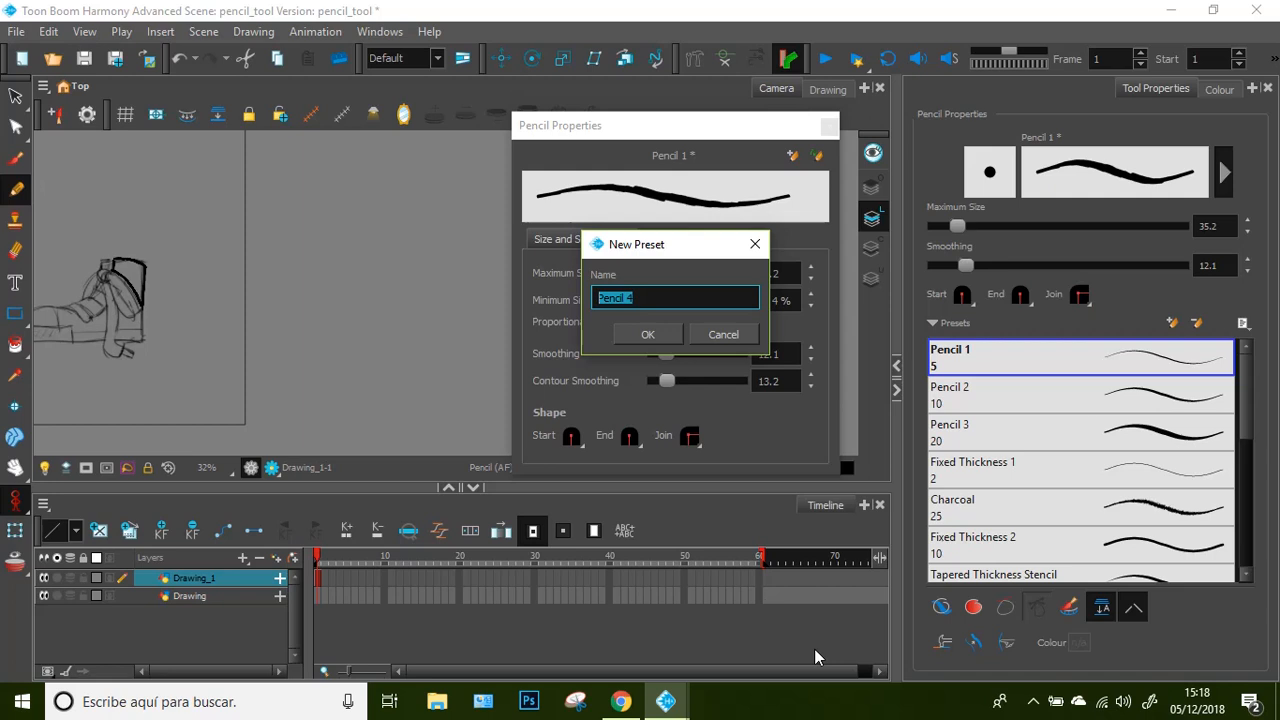
pyautogui.write('Txell_p')
pyautogui.click(645, 336)
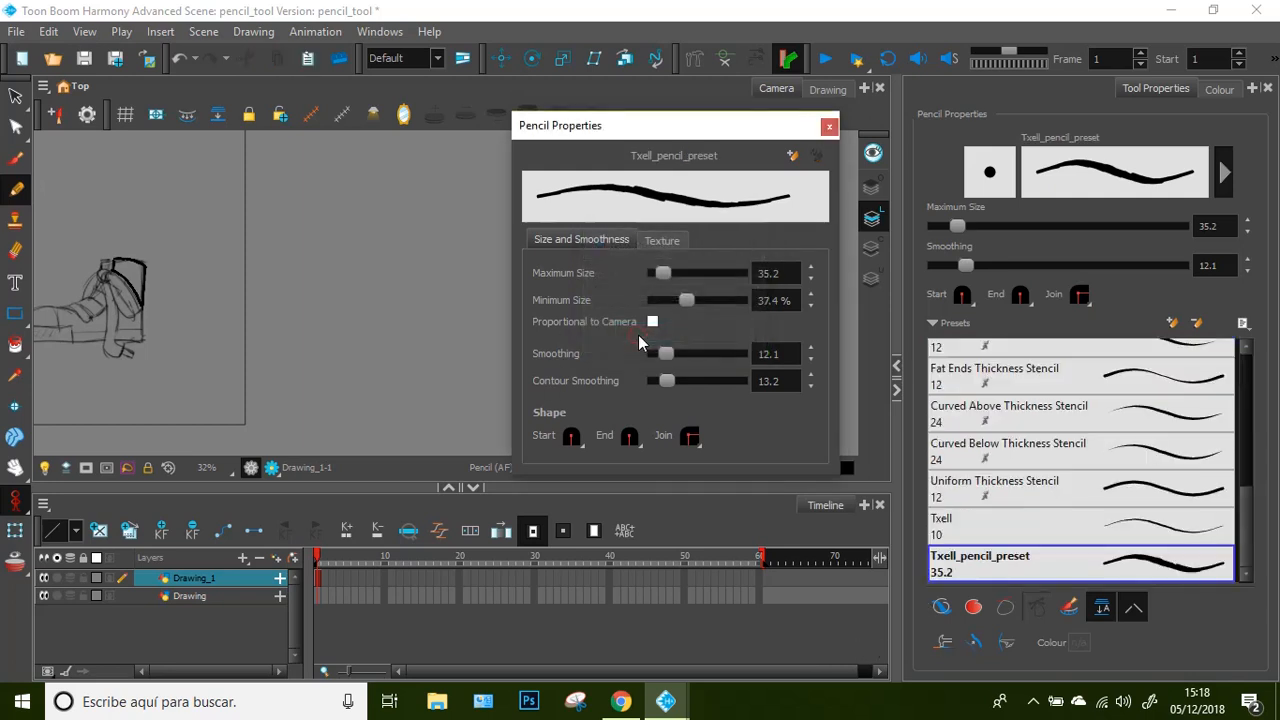
# Delete the older size 10 custom preset listed just above the new one and close the pencil properties window
pyautogui.click(1068, 520)
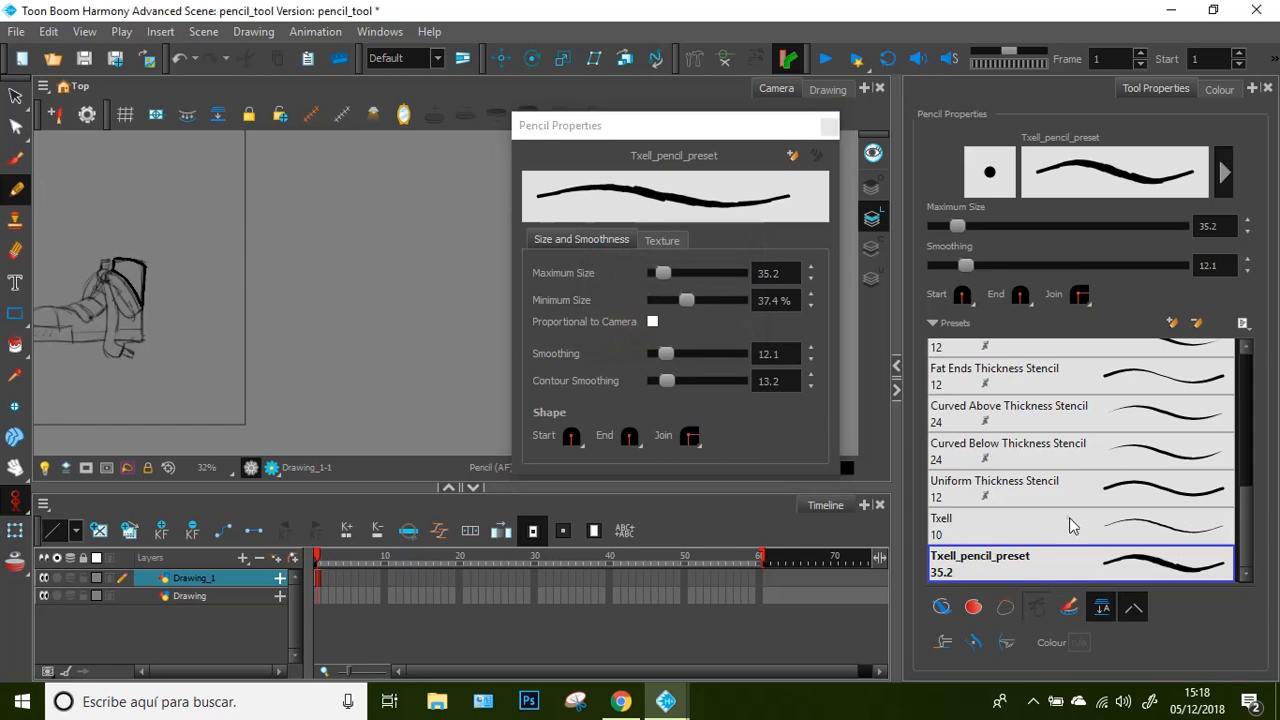
pyautogui.click(1197, 322)
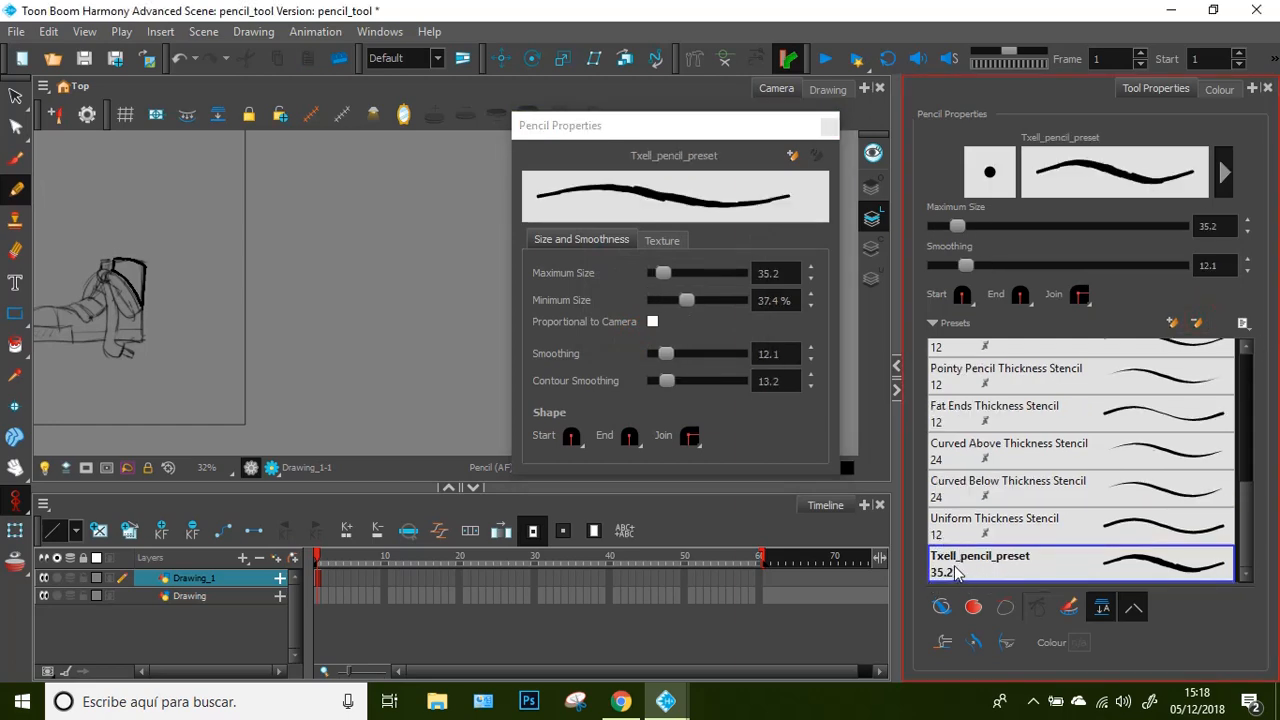
pyautogui.click(829, 128)
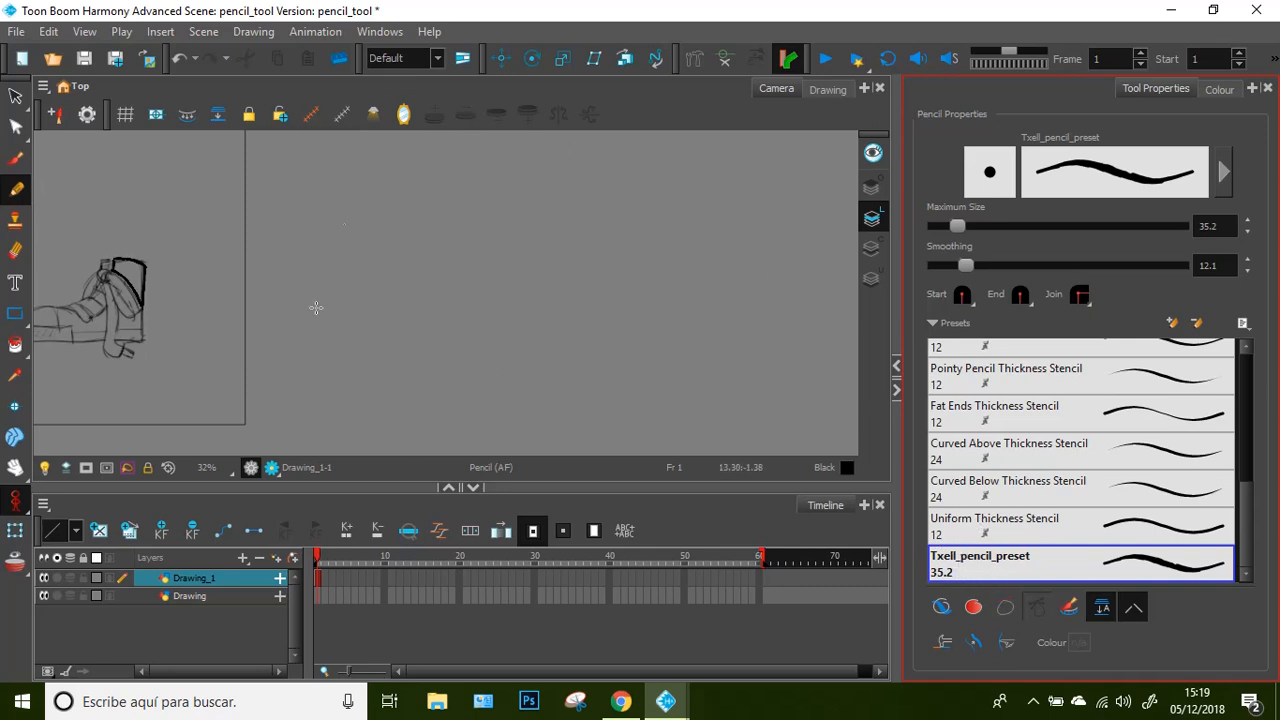
# Draw a wavy stroke and two nearly straight strokes crossing it with the new preset, in the empty area outside the camera frame
pyautogui.moveTo(422, 246); pyautogui.dragTo(476, 360)
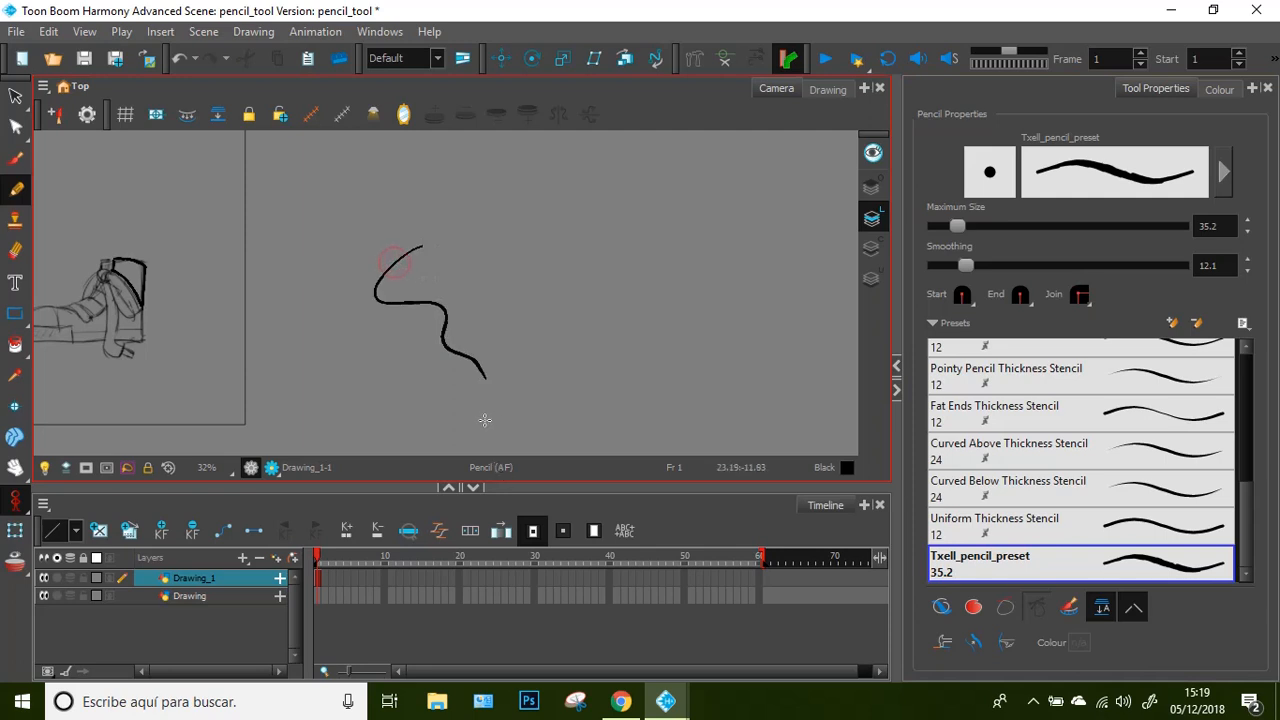
pyautogui.moveTo(454, 252); pyautogui.dragTo(362, 390)
pyautogui.moveTo(394, 278); pyautogui.dragTo(425, 406)
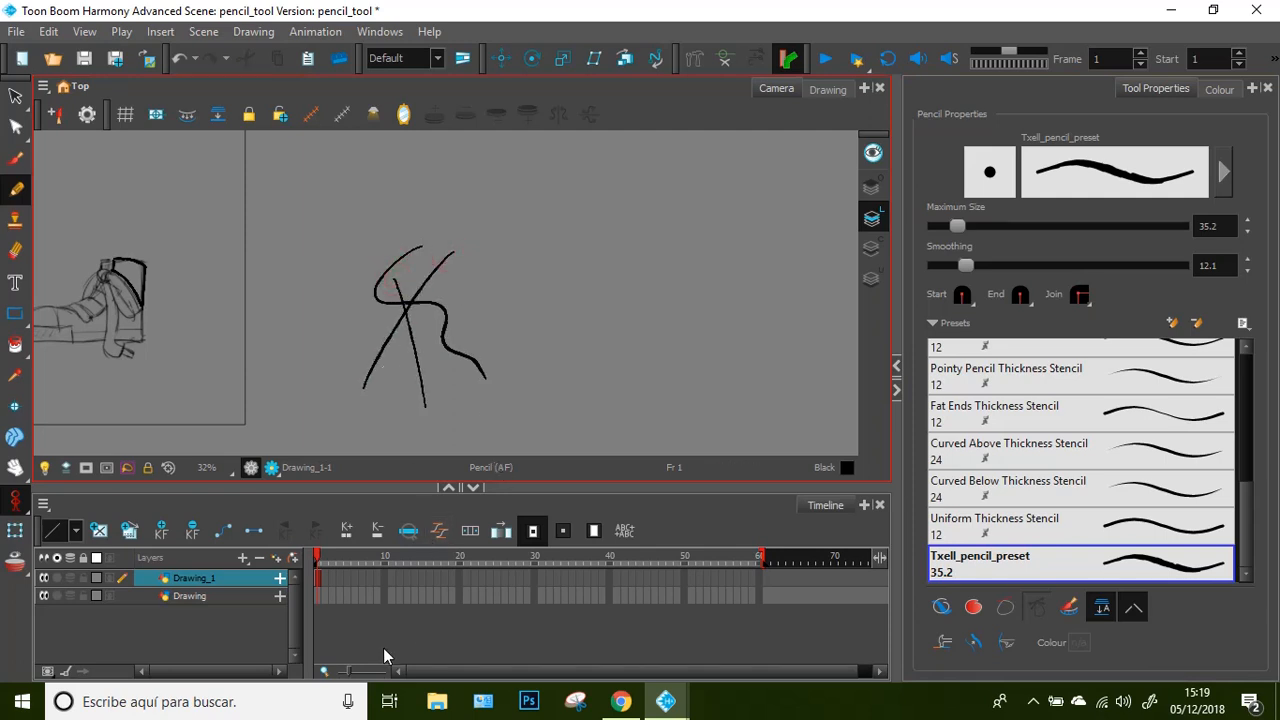